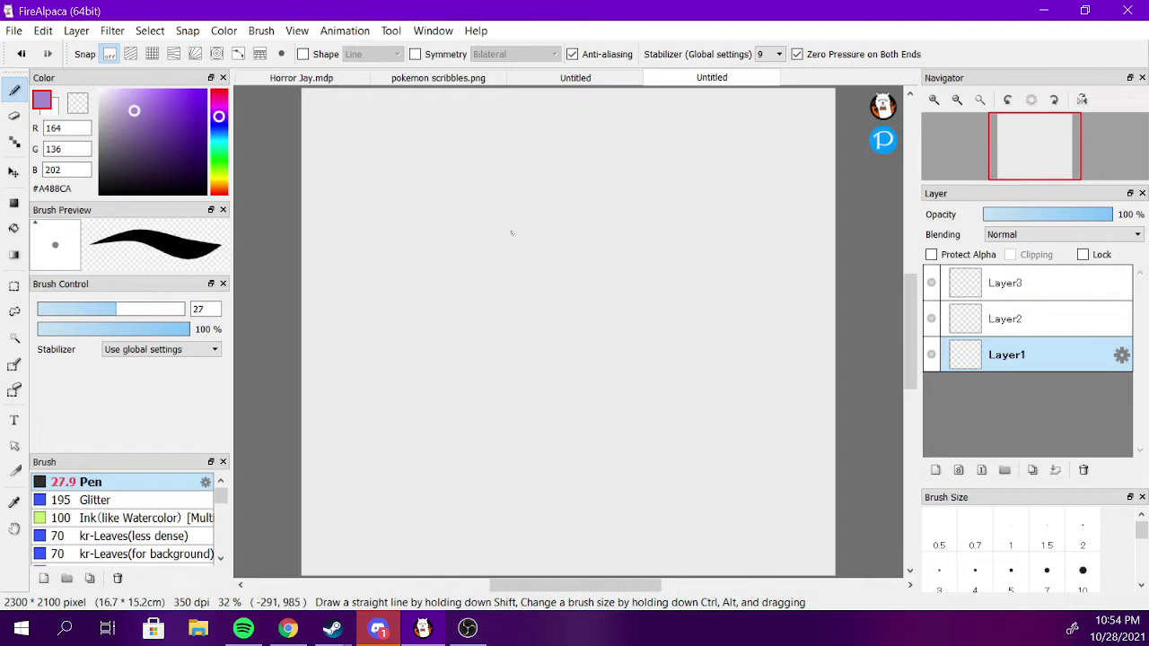
Set the pen size to 23 and sketch a round purple head circle on Layer1 near the middle of the canvas.
click(106, 309)
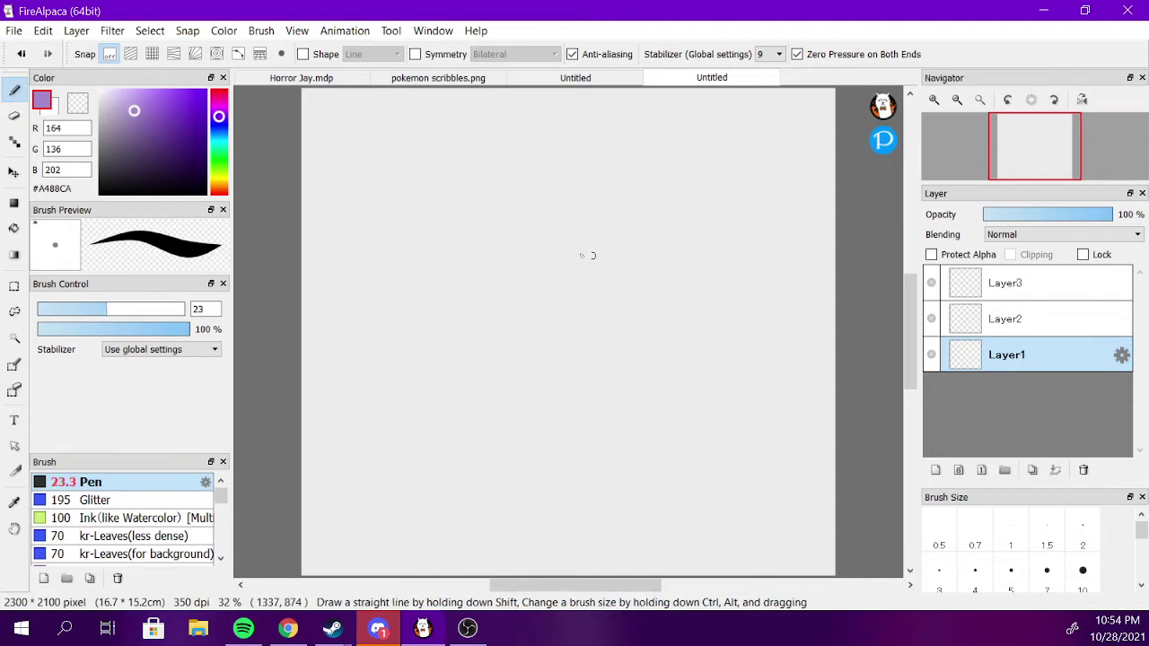
mouse_move(589, 257)
mouse_down()
mouse_move(541, 272)
mouse_move(633, 265)
mouse_move(550, 292)
mouse_move(516, 343)
mouse_up()
key(ctrl+z)
key(ctrl+z)
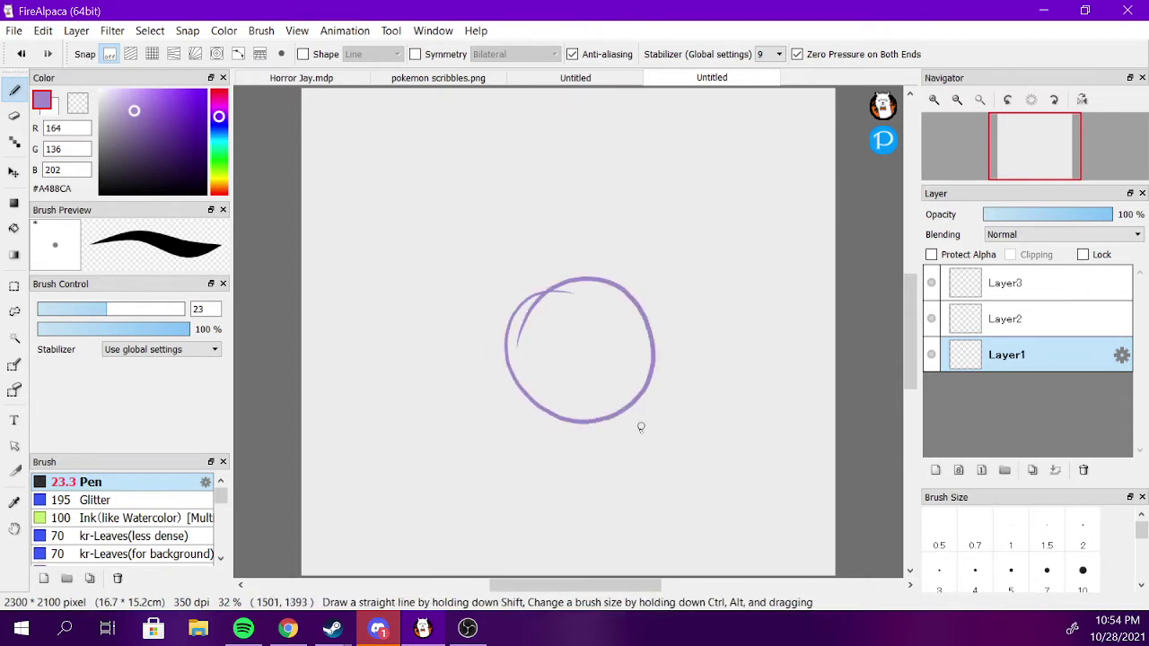
Sketch a downward-tilted muzzle with nose and chin, plus jagged cheek fur around the lower head circle.
drag(639, 440, 657, 445)
mouse_move(652, 375)
mouse_down()
mouse_move(677, 450)
mouse_move(649, 347)
mouse_move(675, 443)
mouse_up()
key(ctrl+z)
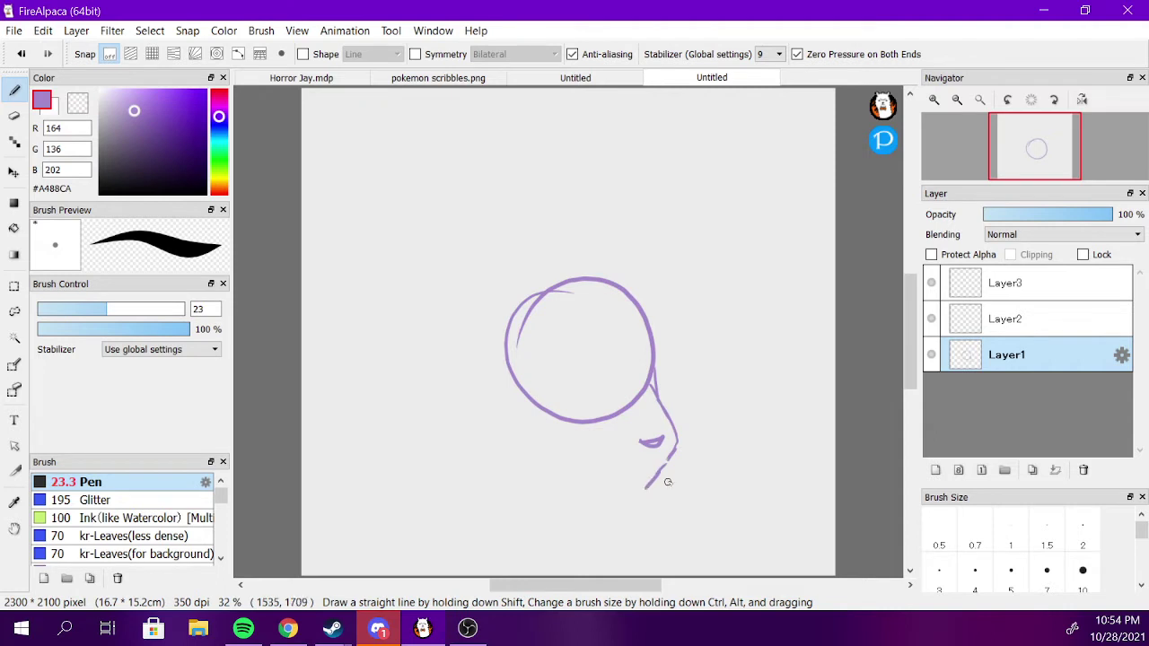
mouse_move(581, 458)
mouse_down()
mouse_move(618, 489)
mouse_move(558, 446)
mouse_move(555, 462)
mouse_move(493, 374)
mouse_up()
Sketch two long ears with notched tips sweeping up from the head, with a fur tuft at the back ear's base.
mouse_move(619, 283)
mouse_down()
mouse_move(812, 113)
mouse_move(758, 190)
mouse_up()
key(ctrl+z)
mouse_move(809, 129)
mouse_down()
mouse_move(733, 173)
mouse_move(758, 159)
mouse_move(665, 371)
mouse_up()
drag(506, 343, 561, 89)
key(ctrl+z)
mouse_move(491, 341)
mouse_down()
mouse_move(594, 136)
mouse_move(648, 129)
mouse_move(652, 88)
mouse_move(640, 109)
mouse_move(657, 104)
mouse_move(597, 202)
mouse_move(609, 168)
mouse_move(592, 301)
mouse_up()
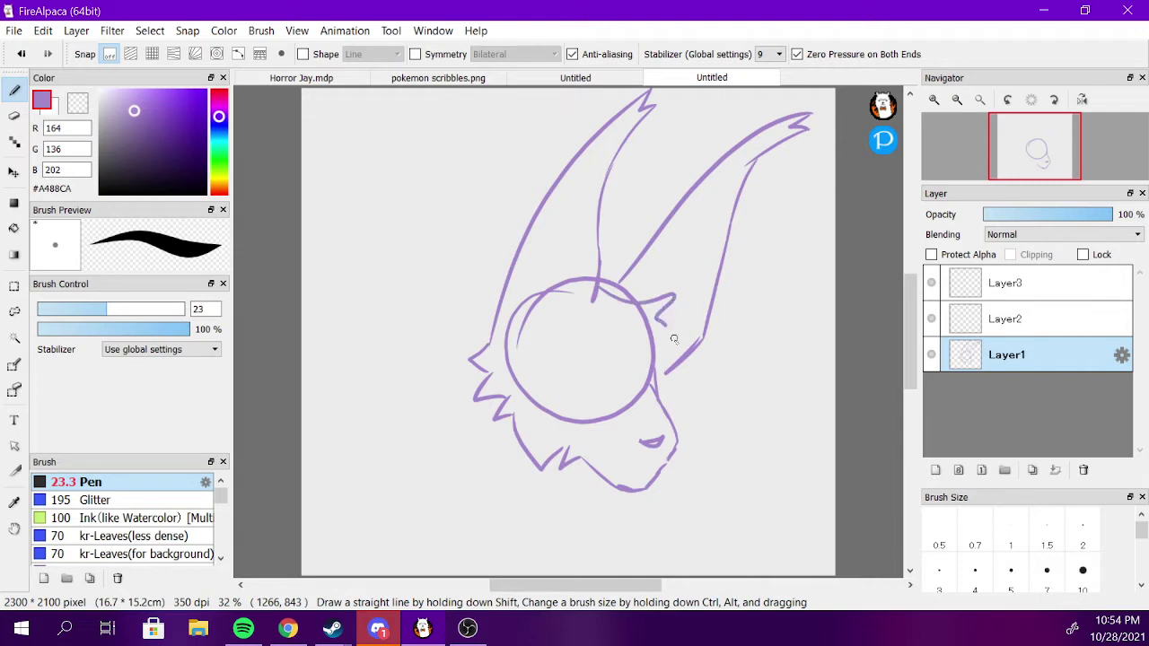
Try out a forehead tuft between the ears and the muzzle, undo it and redraw the forehead as a plain line.
mouse_move(619, 281)
mouse_down()
mouse_move(672, 296)
mouse_move(663, 307)
mouse_move(674, 346)
mouse_move(653, 384)
mouse_up()
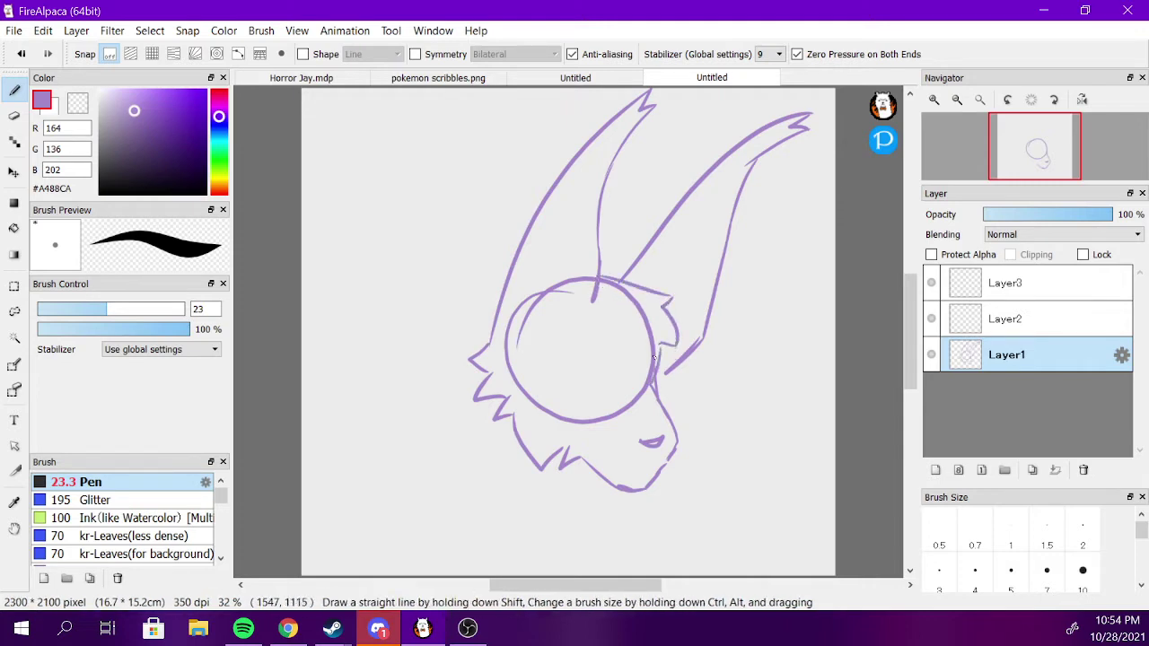
key(ctrl+z)
key(ctrl+z)
drag(609, 287, 656, 323)
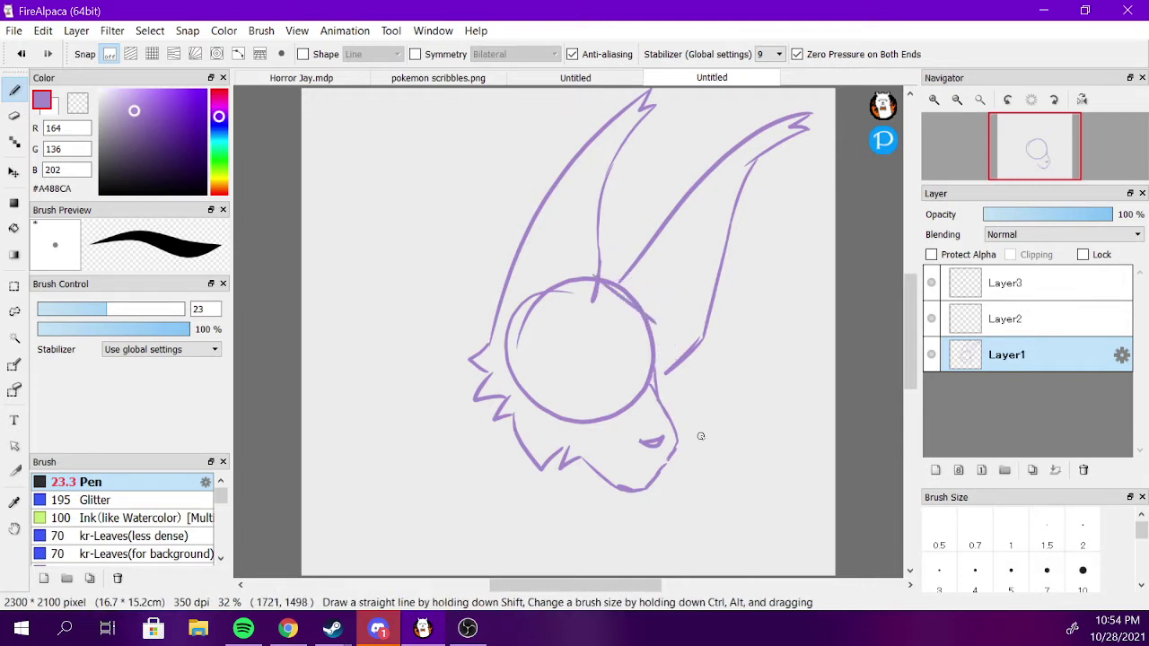
Erase the entire sketch from Layer1 with the eraser enlarged to size 839.
key(e)
drag(633, 124, 480, 336)
drag(162, 308, 184, 309)
drag(491, 263, 628, 95)
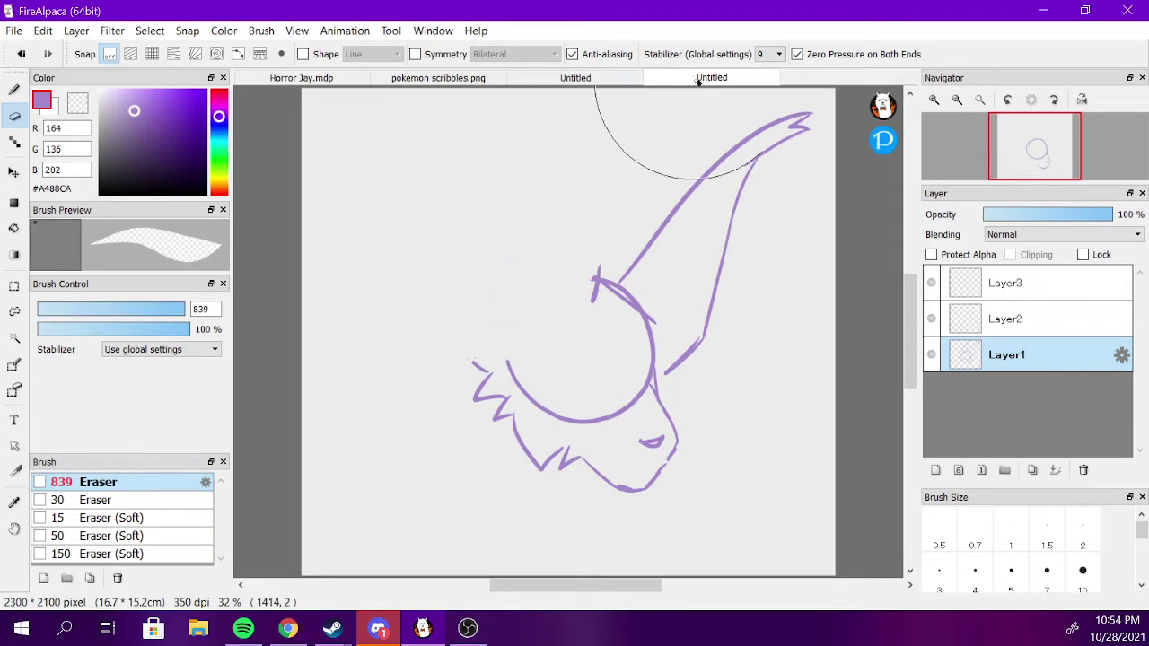
mouse_move(699, 80)
mouse_down()
mouse_move(795, 159)
mouse_move(537, 517)
mouse_up()
Sketch a new double-lined head circle with the pen at the middle of the canvas.
key(b)
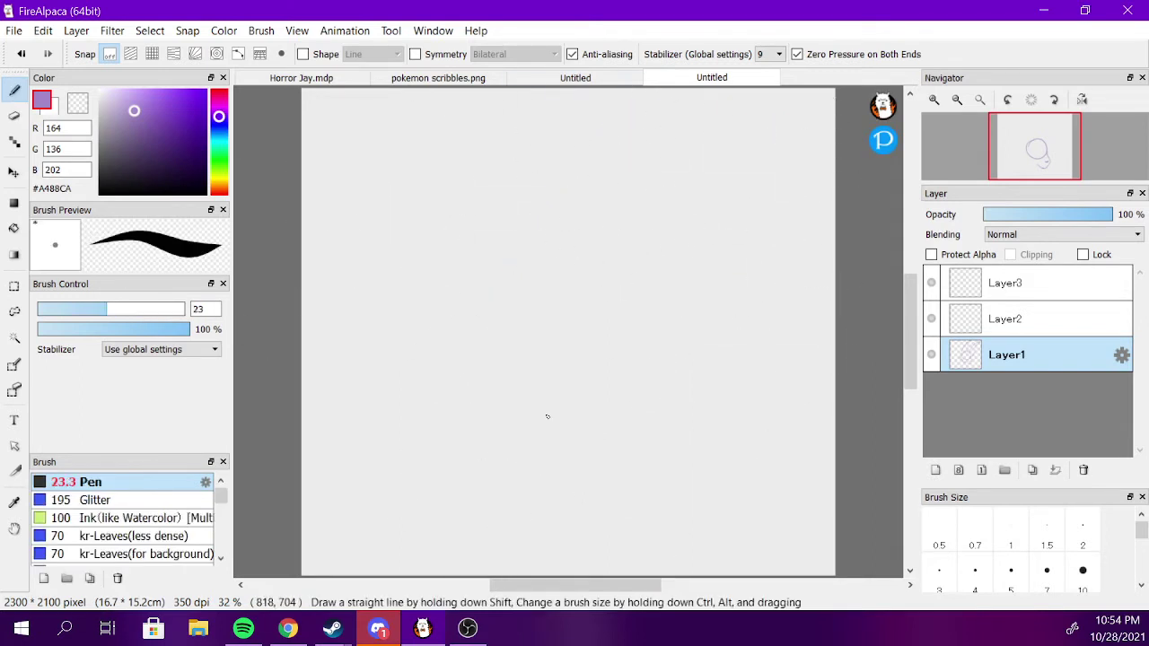
mouse_move(595, 257)
mouse_down()
mouse_move(622, 359)
mouse_move(562, 229)
mouse_up()
key(ctrl+z)
mouse_move(473, 328)
mouse_down()
mouse_move(639, 324)
mouse_move(565, 260)
mouse_move(485, 310)
mouse_up()
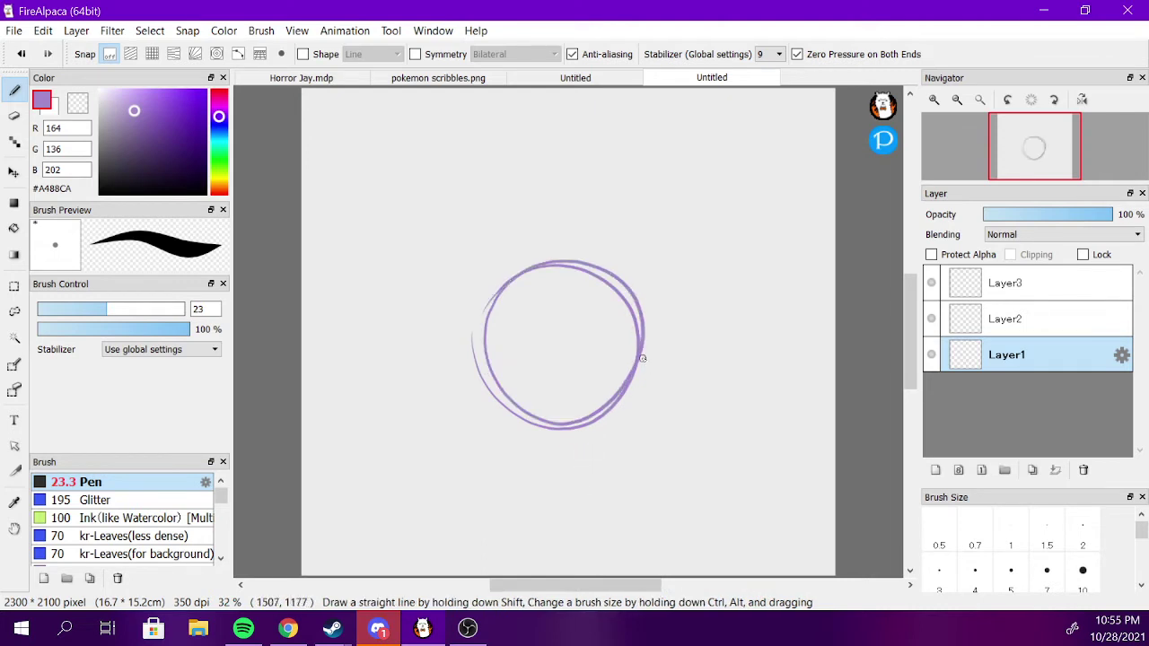
Sketch the face profile around the circle: pointed muzzle with nose, jaw, jagged cheek fur and a tufted brow.
drag(638, 369, 670, 405)
key(ctrl+z)
mouse_move(639, 368)
mouse_down()
mouse_move(675, 422)
mouse_move(612, 465)
mouse_move(552, 437)
mouse_move(564, 440)
mouse_move(527, 458)
mouse_move(501, 450)
mouse_move(455, 390)
mouse_move(478, 322)
mouse_up()
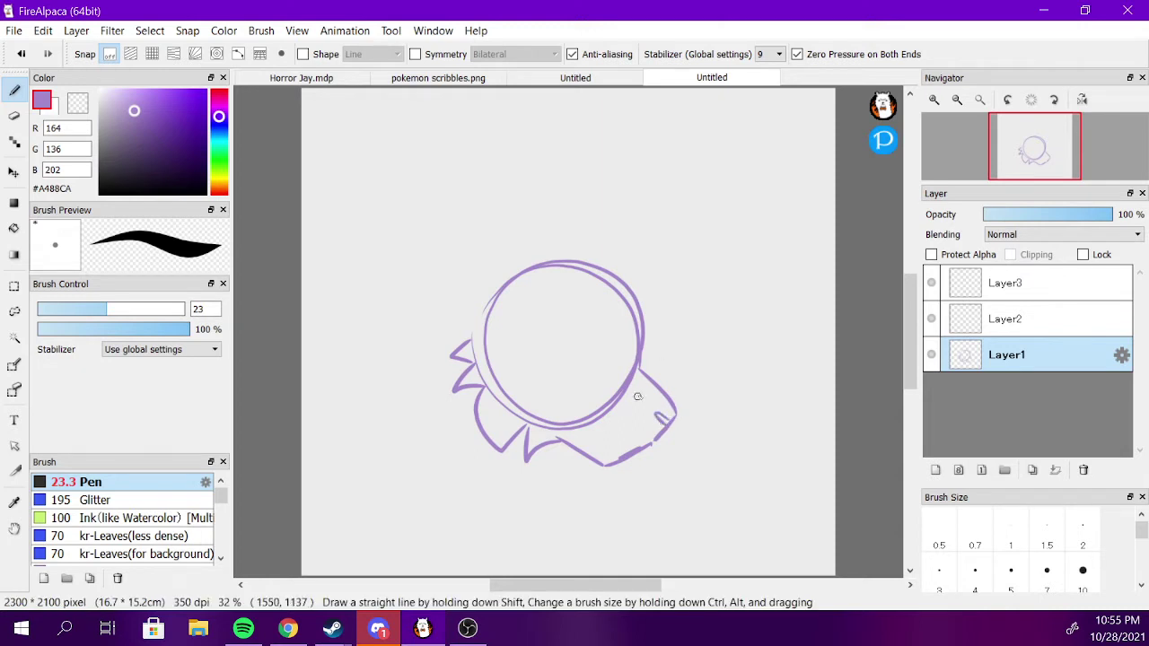
mouse_move(577, 273)
mouse_down()
mouse_move(638, 316)
mouse_move(653, 350)
mouse_move(639, 369)
mouse_up()
Sketch two long swept-back ears with notched tips, adding inner-ear lines and fur to the nearer ear.
mouse_move(556, 260)
mouse_down()
mouse_move(379, 138)
mouse_move(393, 170)
mouse_move(382, 171)
mouse_move(483, 336)
mouse_up()
mouse_move(536, 304)
mouse_down()
mouse_move(474, 228)
mouse_move(386, 174)
mouse_up()
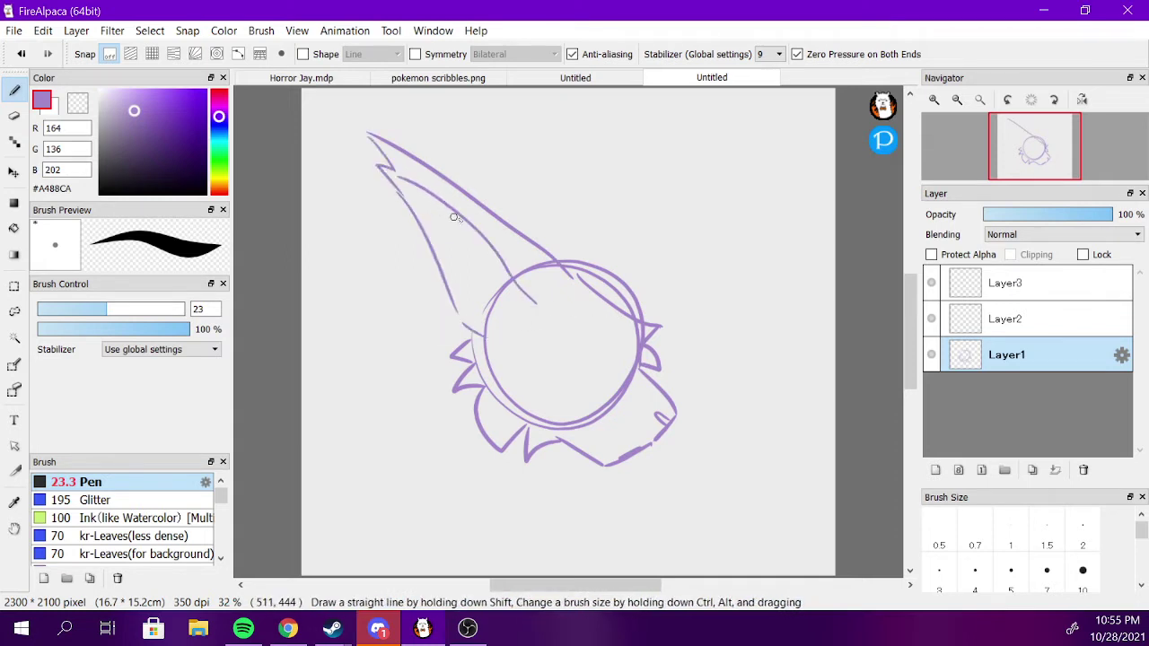
key(ctrl+z)
mouse_move(531, 306)
mouse_down()
mouse_move(430, 175)
mouse_move(448, 269)
mouse_move(475, 326)
mouse_move(482, 295)
mouse_move(436, 200)
mouse_move(462, 228)
mouse_up()
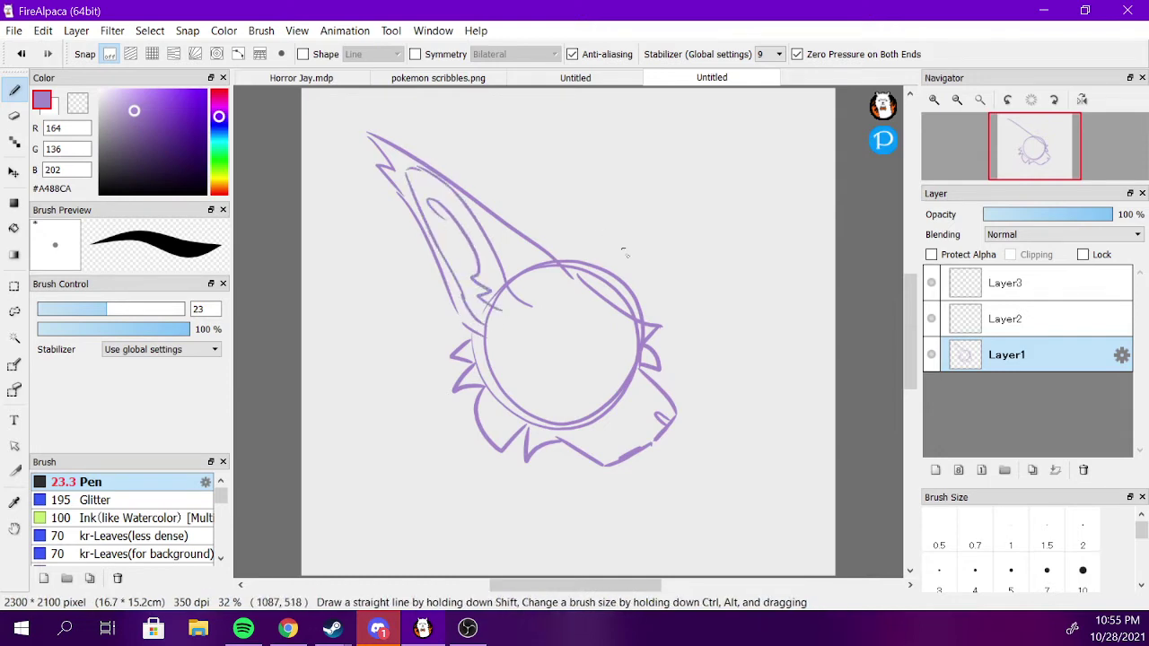
mouse_move(588, 283)
mouse_down()
mouse_move(448, 92)
mouse_move(478, 130)
mouse_move(451, 95)
mouse_move(492, 214)
mouse_up()
drag(473, 141, 493, 214)
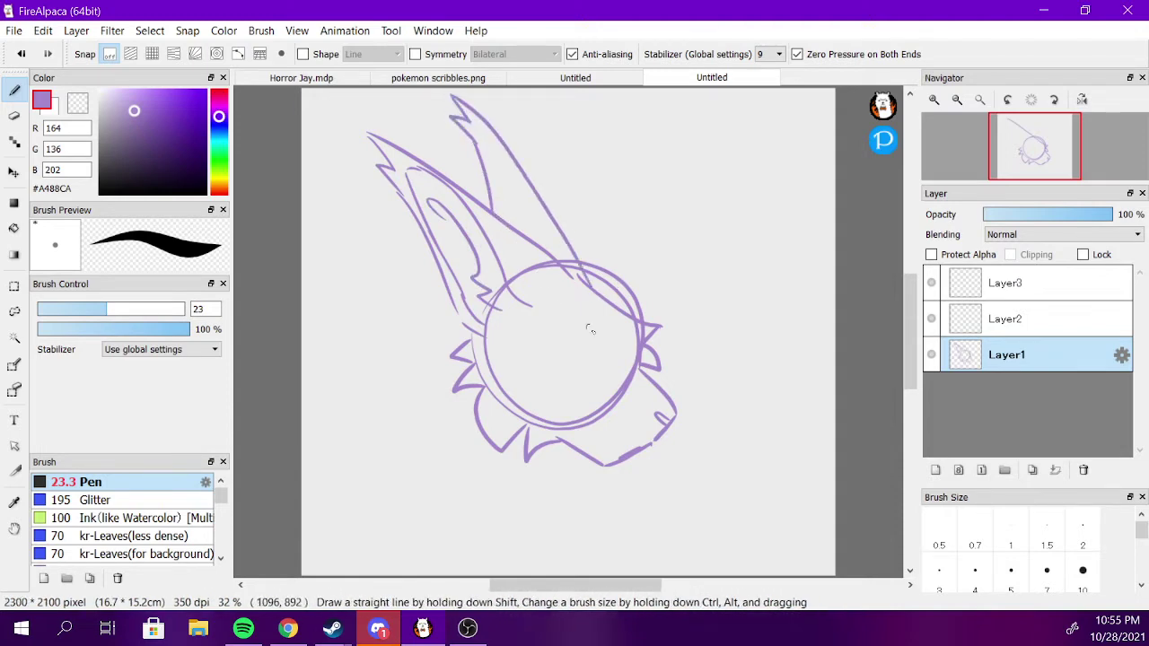
Draw the angry eye outline inside the circle, with a slanted upper lid, a front edge and jagged rear and lower edges.
drag(616, 387, 612, 350)
drag(553, 322, 631, 362)
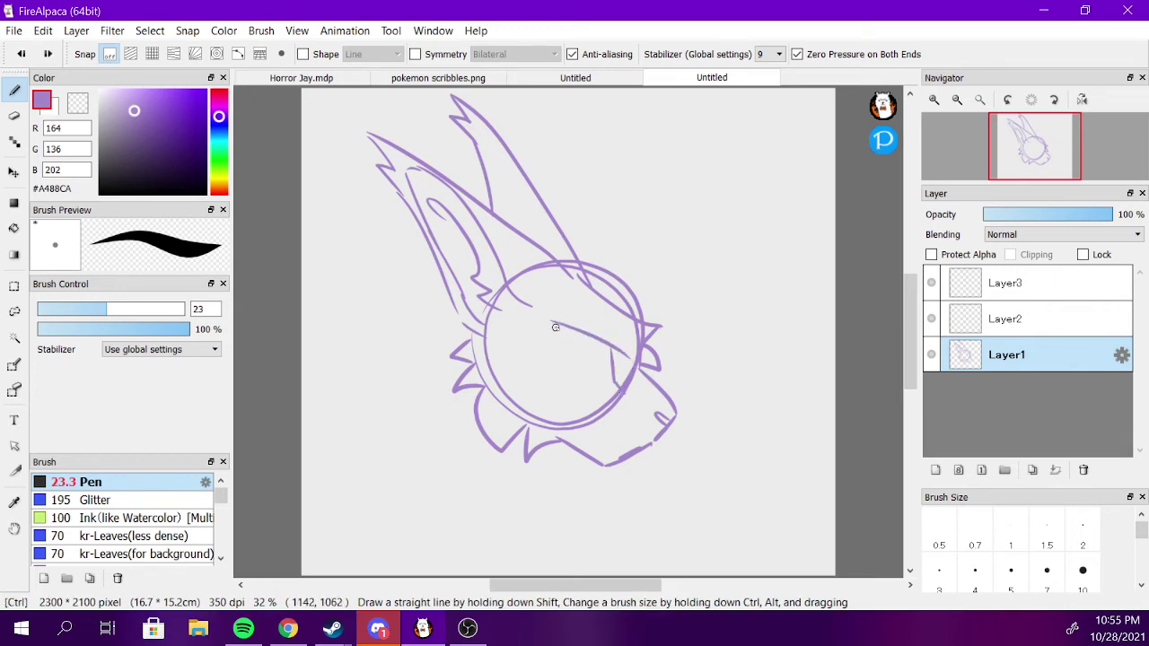
drag(549, 321, 573, 357)
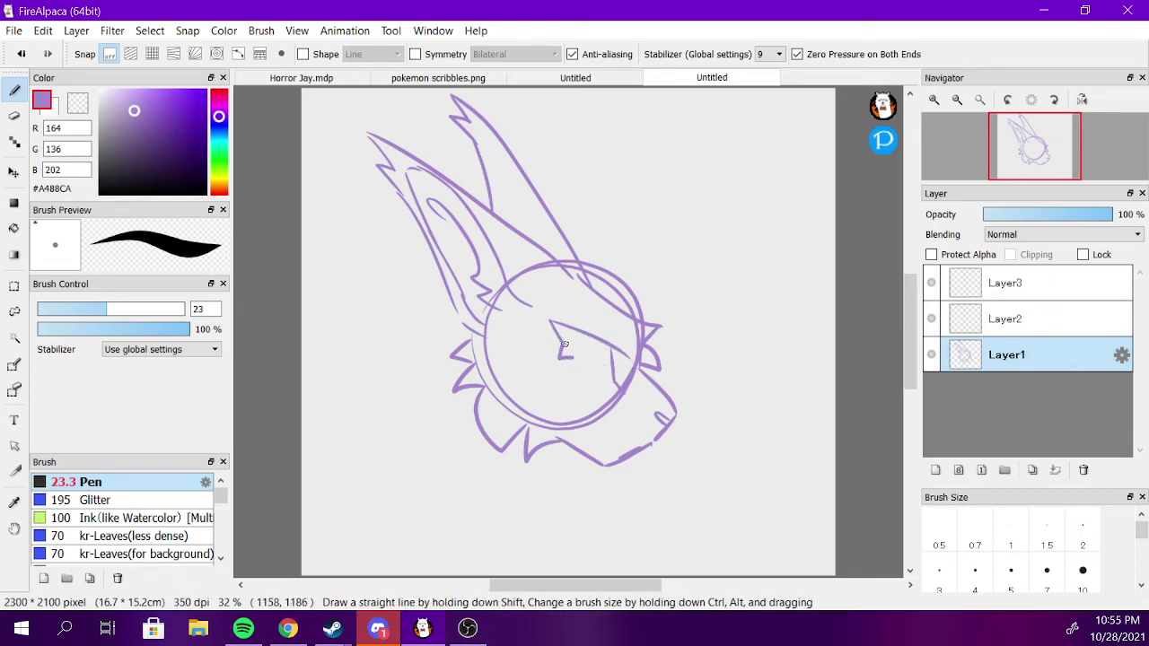
key(ctrl+z)
mouse_move(549, 320)
mouse_down()
mouse_move(550, 353)
mouse_move(568, 355)
mouse_up()
key(ctrl+z)
key(ctrl+y)
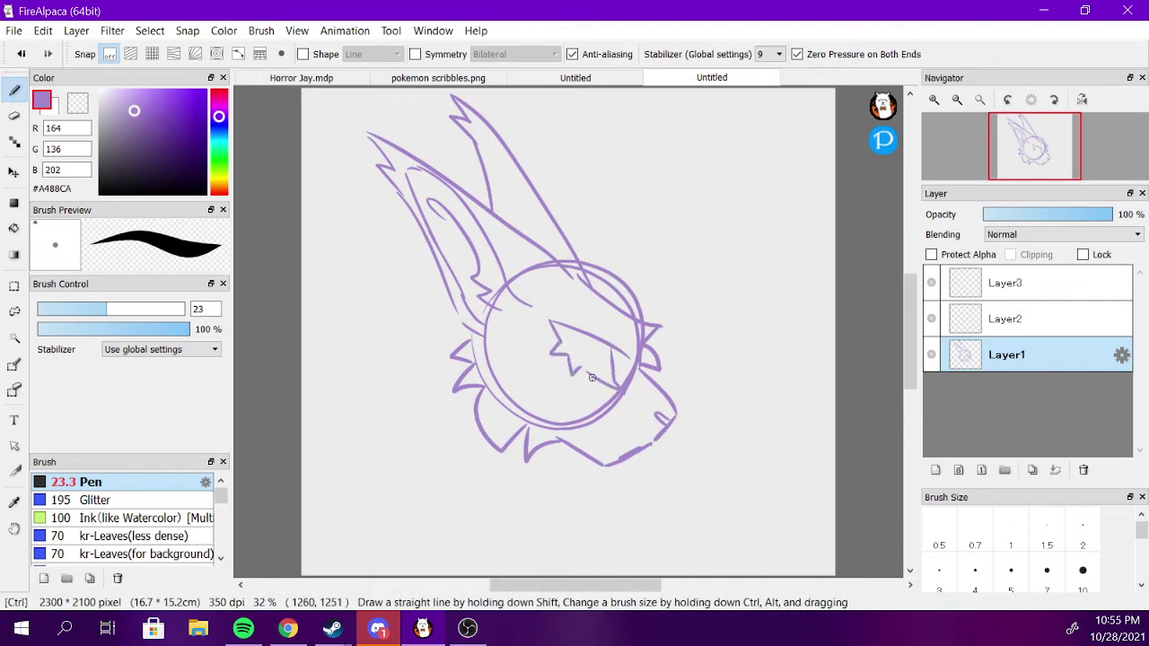
key(ctrl+z)
key(ctrl+y)
key(ctrl+z)
drag(580, 367, 623, 393)
Add the iris and heavy brow line to the eye and draw a short mouth line on the muzzle.
mouse_move(572, 326)
mouse_down()
mouse_move(607, 345)
mouse_move(586, 334)
mouse_move(591, 375)
mouse_move(638, 357)
mouse_move(583, 326)
mouse_move(633, 337)
mouse_up()
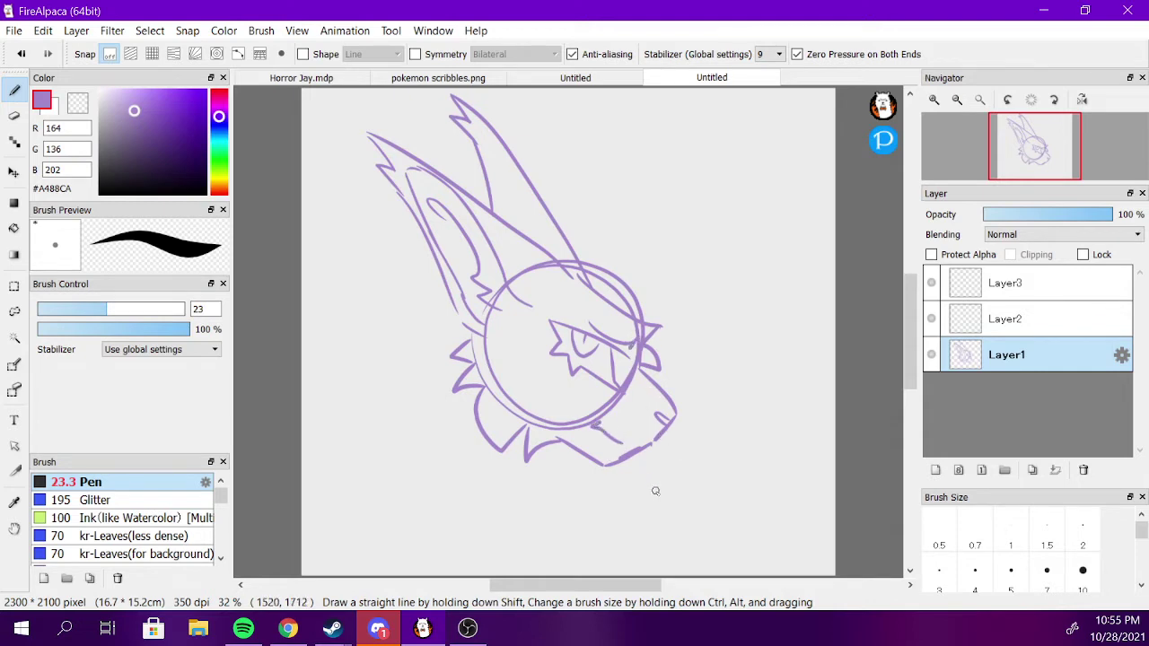
key(ctrl+z)
drag(623, 447, 594, 423)
Erase the construction circle's lines across the lower face and above the forehead, using the eraser at size 43.
key(e)
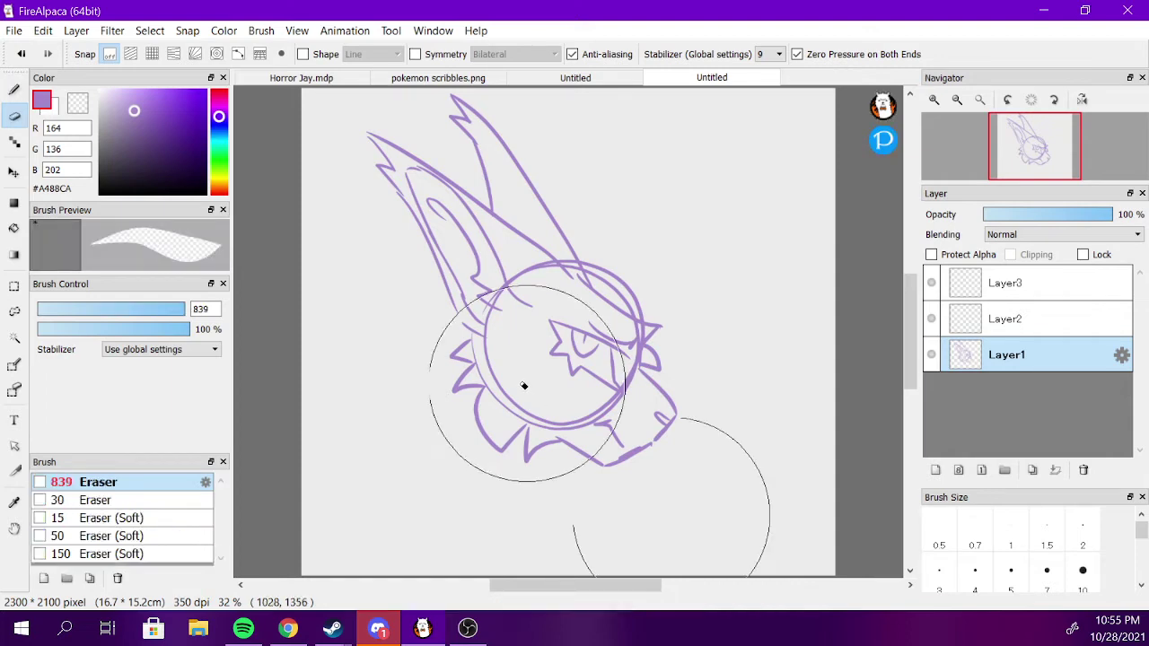
drag(524, 387, 599, 421)
key(ctrl+z)
click(139, 309)
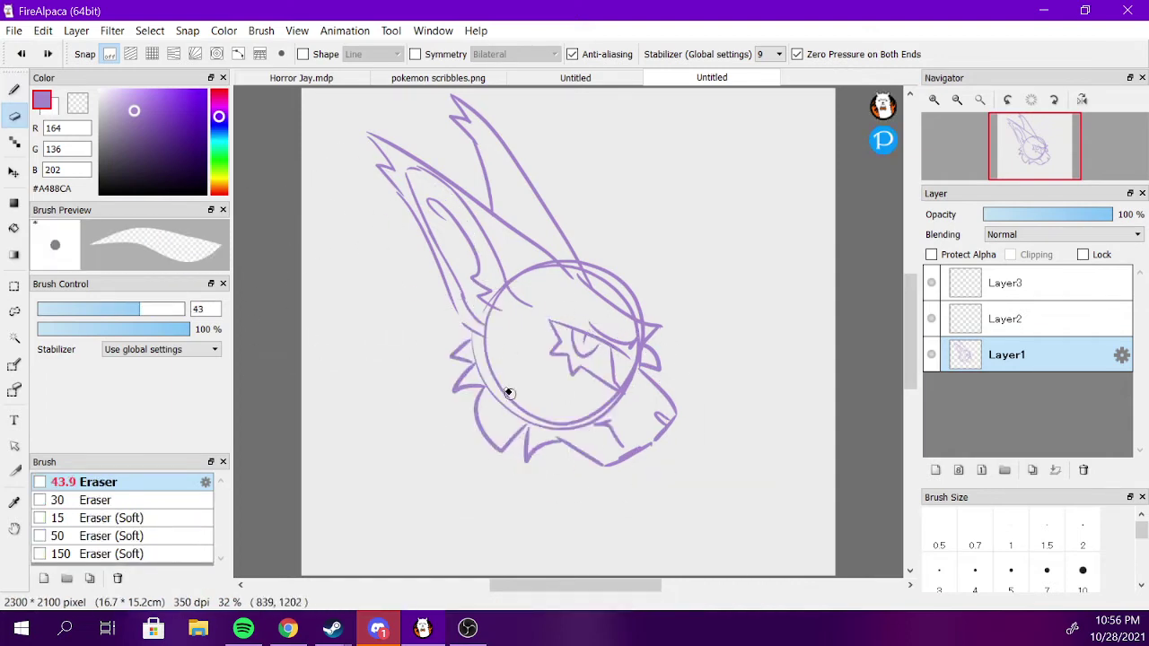
mouse_move(508, 393)
mouse_down()
mouse_move(564, 427)
mouse_move(535, 422)
mouse_move(582, 424)
mouse_move(629, 402)
mouse_up()
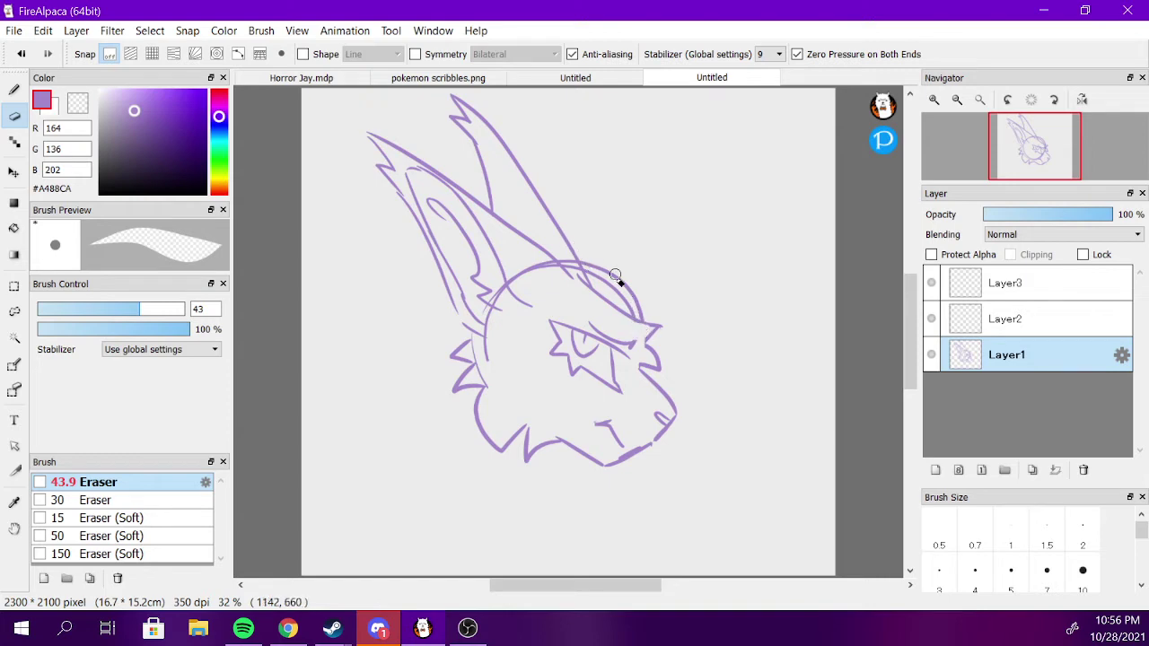
drag(610, 292, 645, 317)
drag(598, 270, 625, 291)
Redraw the forehead line down to the brow tuft with the pen, keeping the sketch's purple #A488CA as the colour.
key(b)
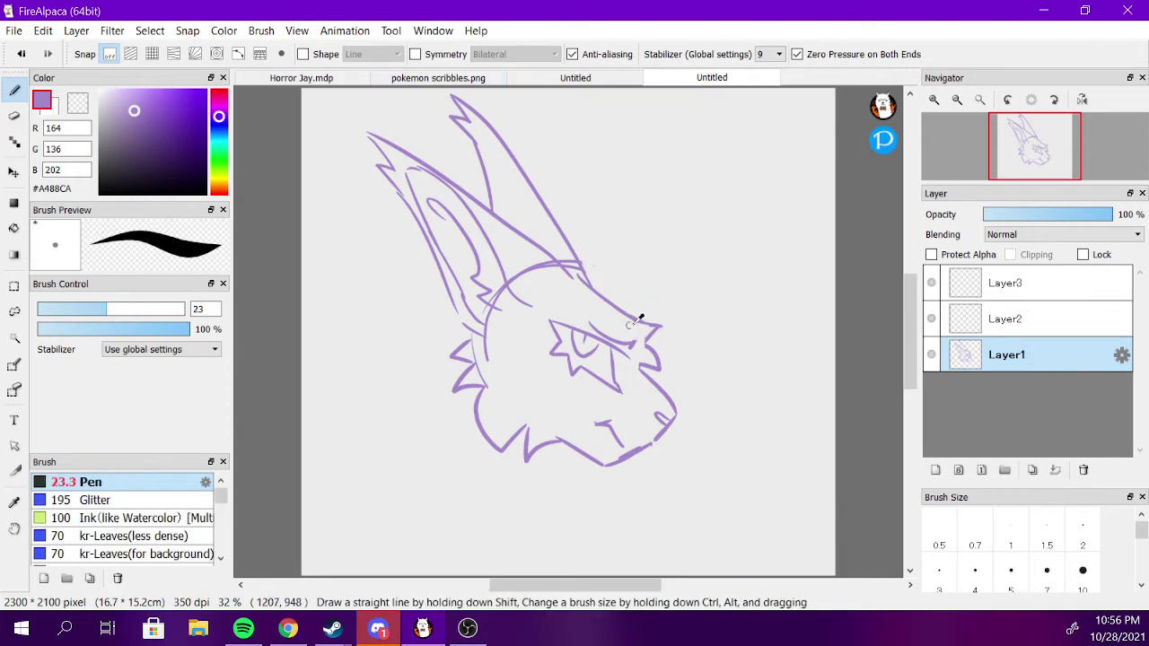
drag(588, 287, 661, 327)
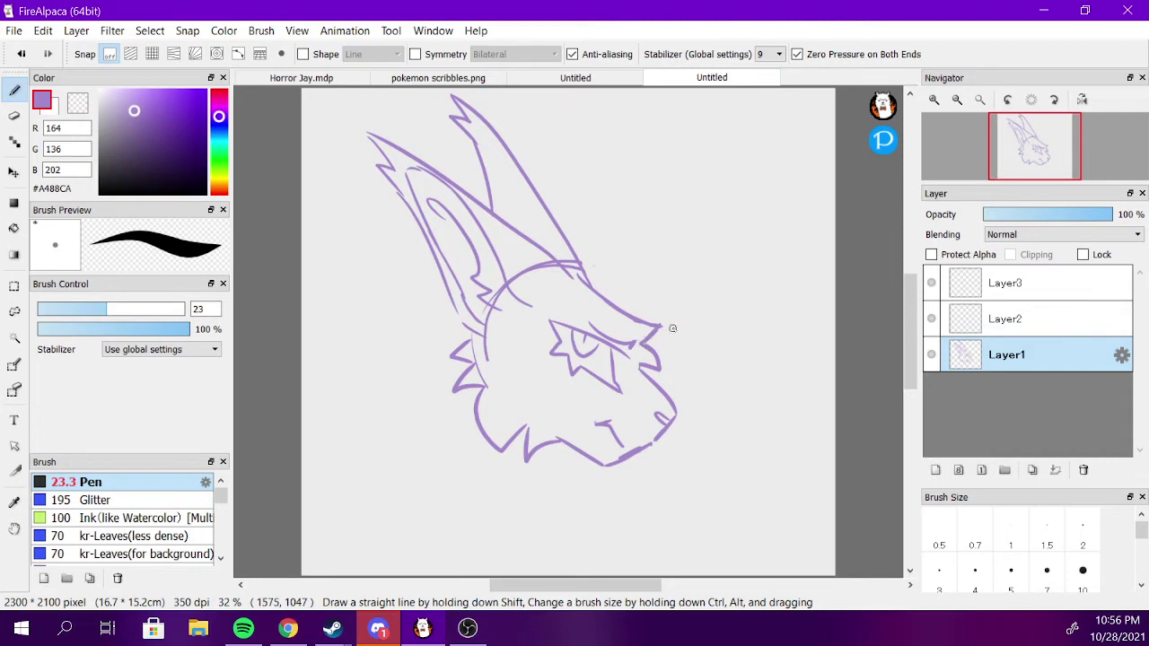
right_click(546, 293)
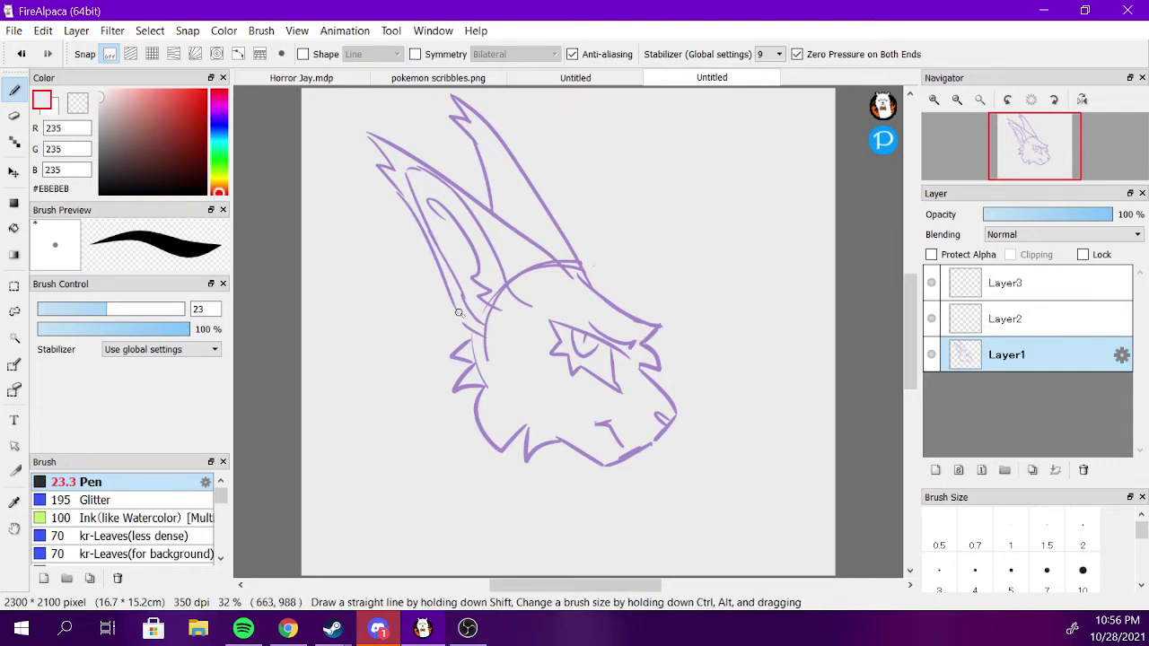
alt+click(672, 401)
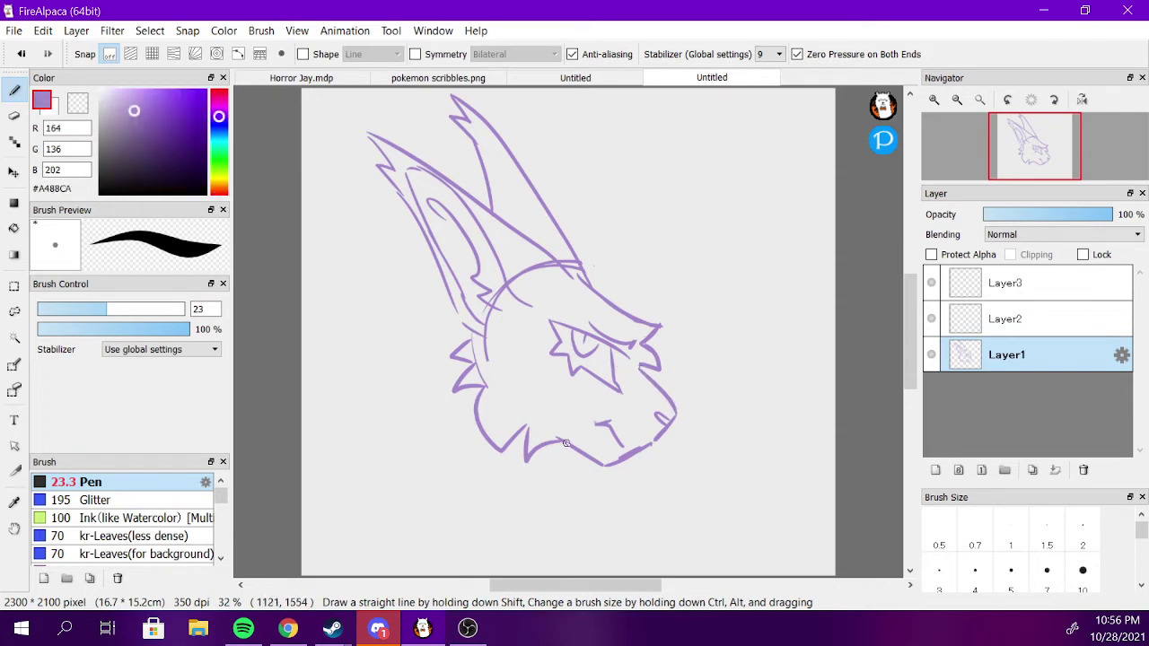
Sketch the neck below the head with a furry throat line, a tufted nape and the start of the back.
mouse_move(553, 442)
mouse_down()
mouse_move(588, 505)
mouse_move(594, 563)
mouse_up()
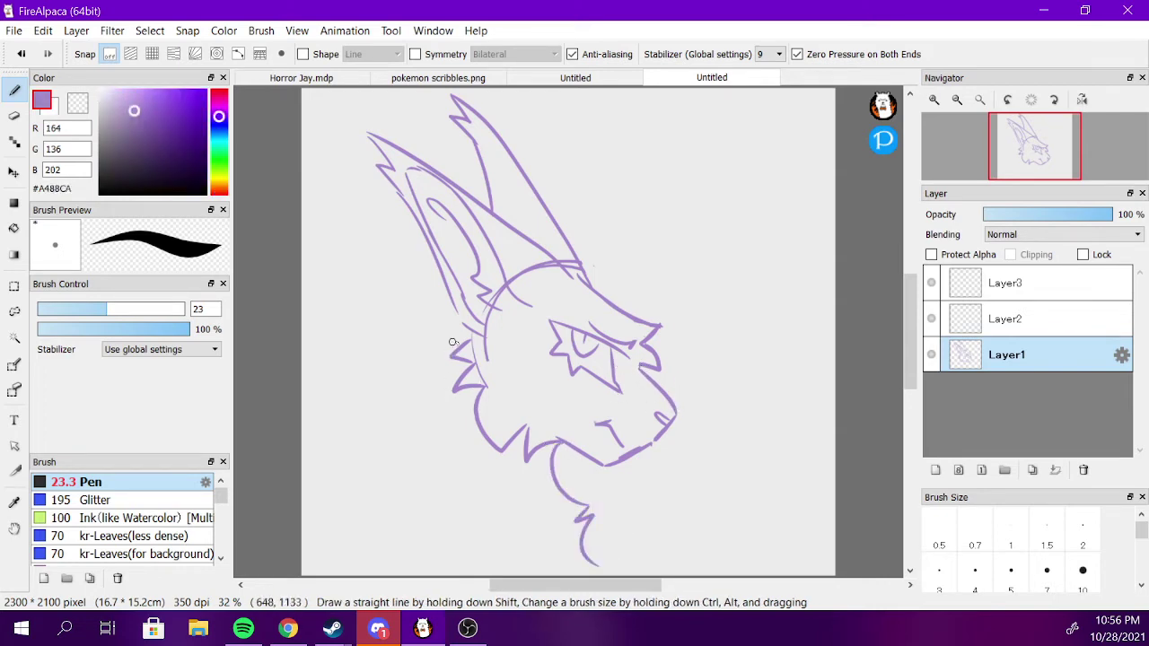
scroll(452, 339, down, 1)
drag(462, 323, 435, 365)
key(ctrl+z)
mouse_move(459, 326)
mouse_down()
mouse_move(435, 353)
mouse_move(435, 413)
mouse_move(460, 468)
mouse_up()
drag(435, 422, 399, 474)
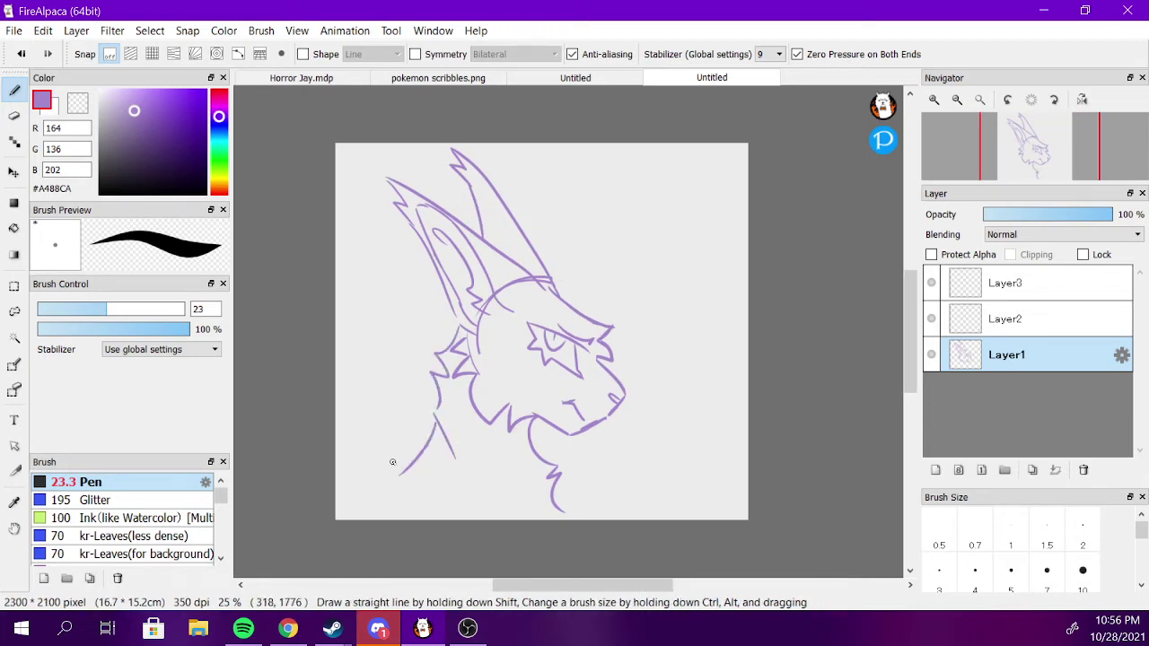
Extend the back line diagonally down to the lower edge of the canvas.
scroll(684, 411, down, 1)
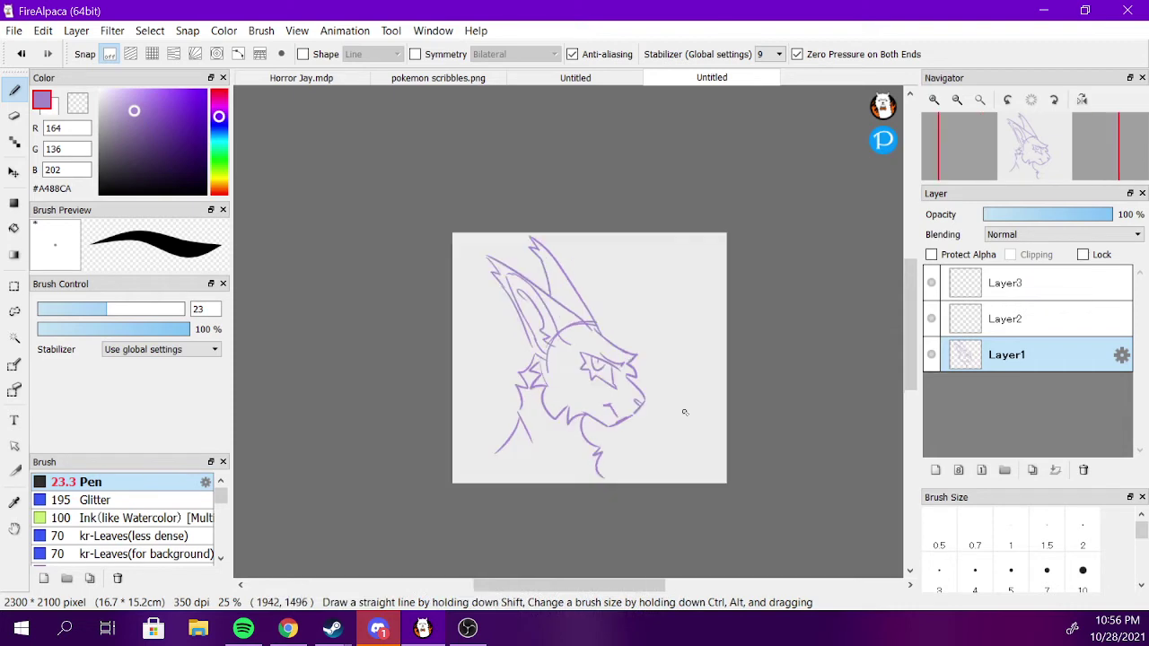
scroll(684, 411, up, 2)
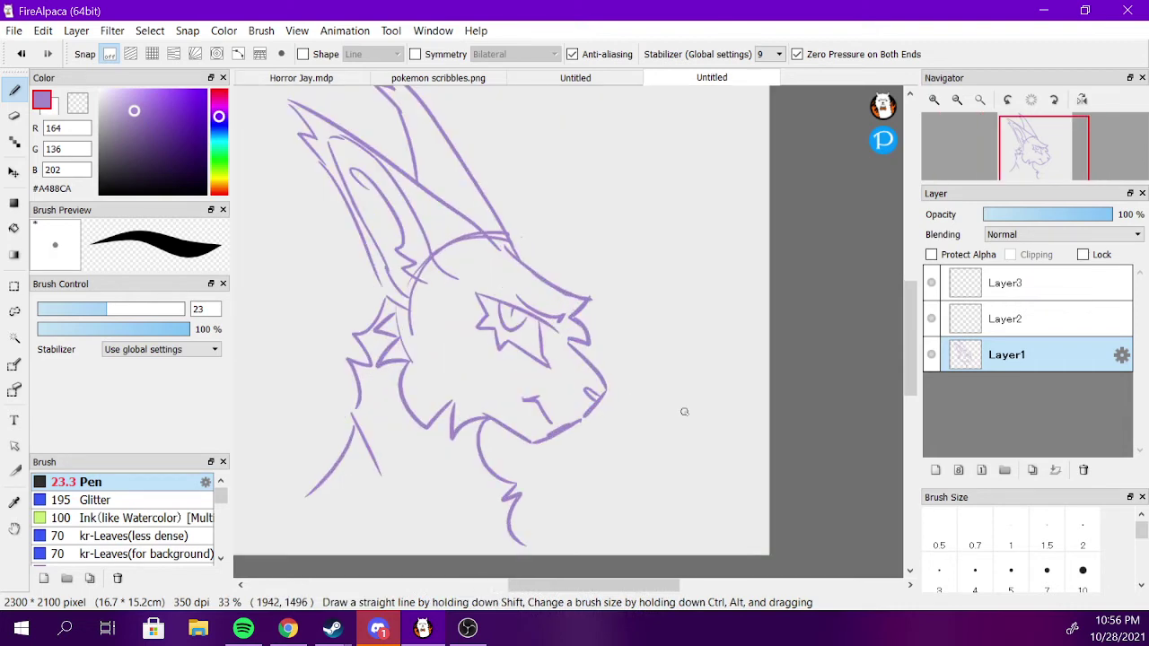
click(1026, 156)
click(1042, 154)
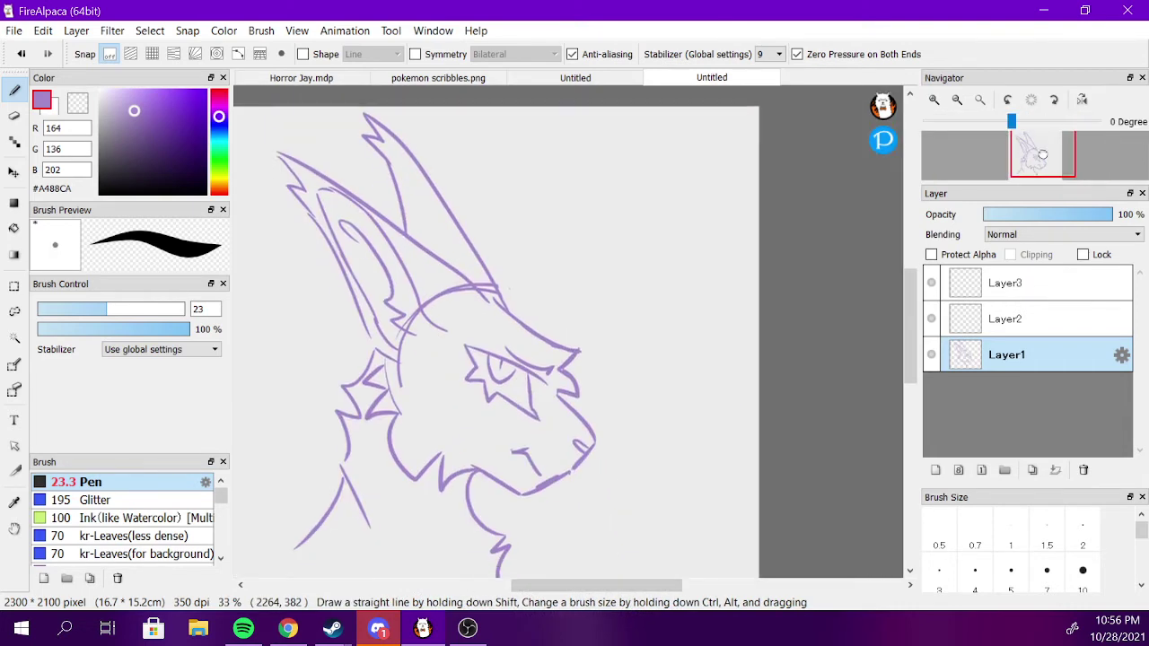
drag(1042, 155, 1036, 160)
mouse_move(314, 533)
mouse_down()
mouse_move(391, 462)
mouse_move(299, 549)
mouse_up()
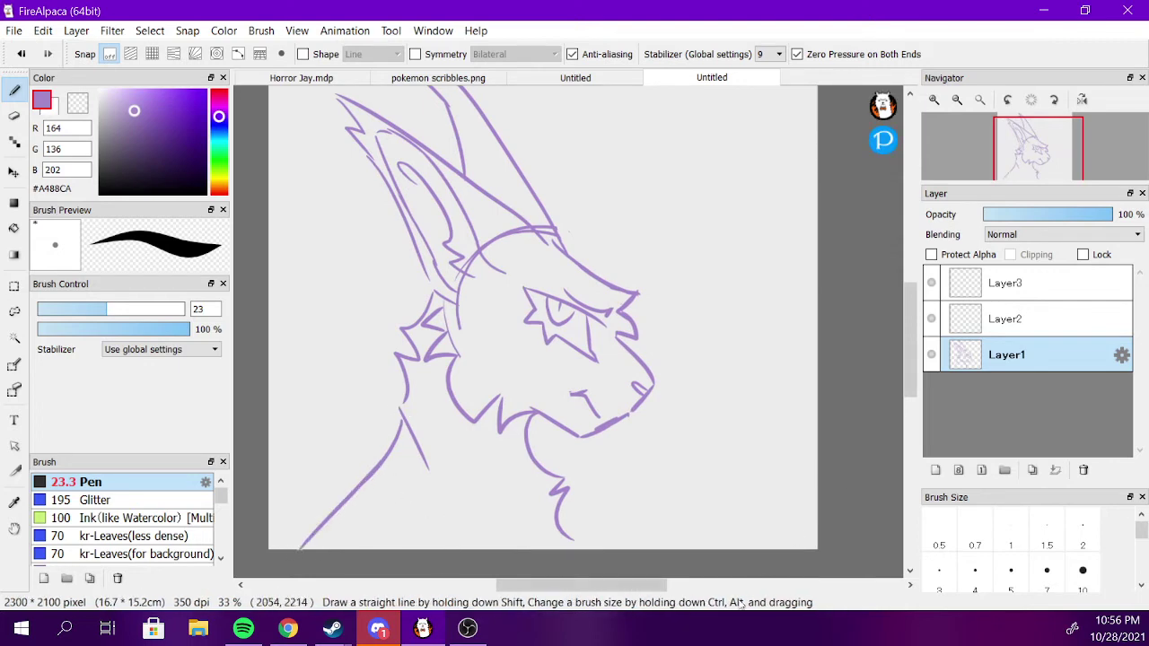
Fade Layer1's sketch to roughly a quarter opacity and set up Layer3 for inking in dark purple #1F0049.
drag(1099, 215, 1018, 214)
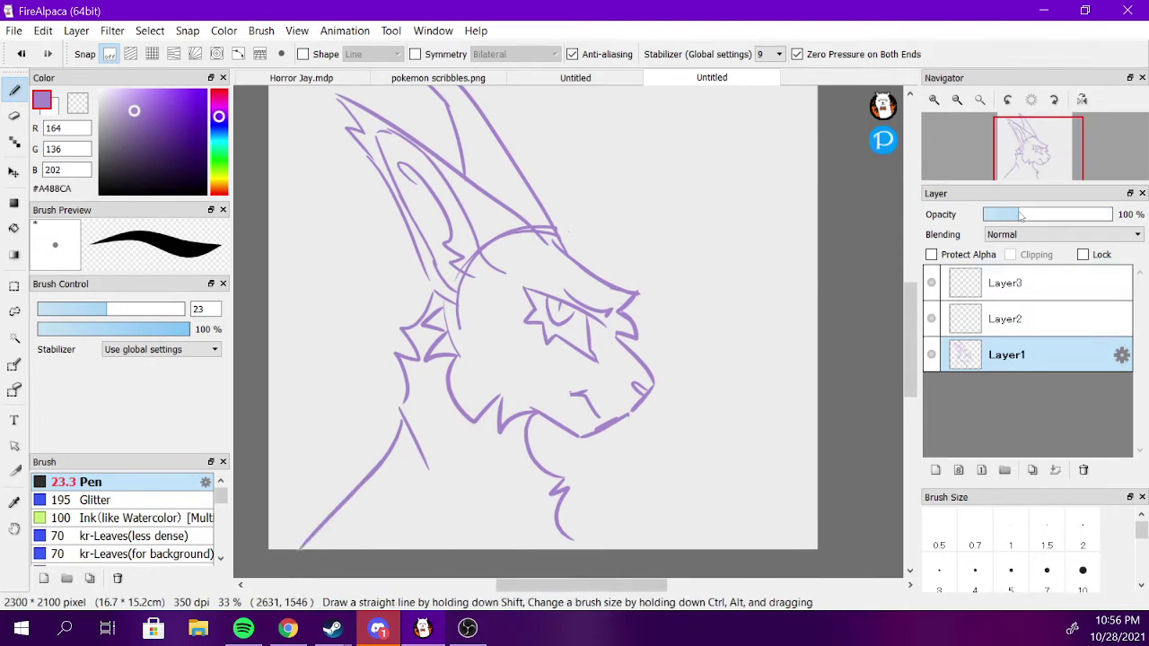
click(1005, 283)
click(205, 164)
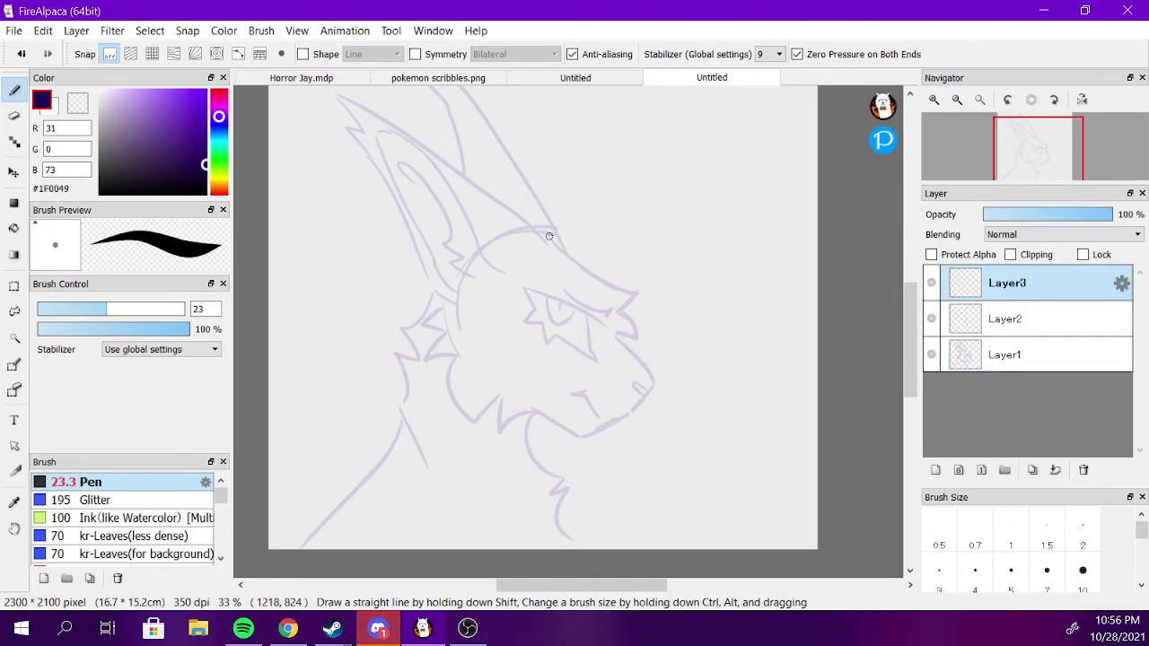
Ink the forehead line on Layer3 from the ear base down to the tip of the brow tuft.
mouse_move(547, 239)
mouse_down()
mouse_move(583, 271)
mouse_move(643, 291)
mouse_up()
key(ctrl+z)
key(ctrl+y)
key(ctrl+z)
key(ctrl+y)
key(ctrl+z)
key(ctrl+y)
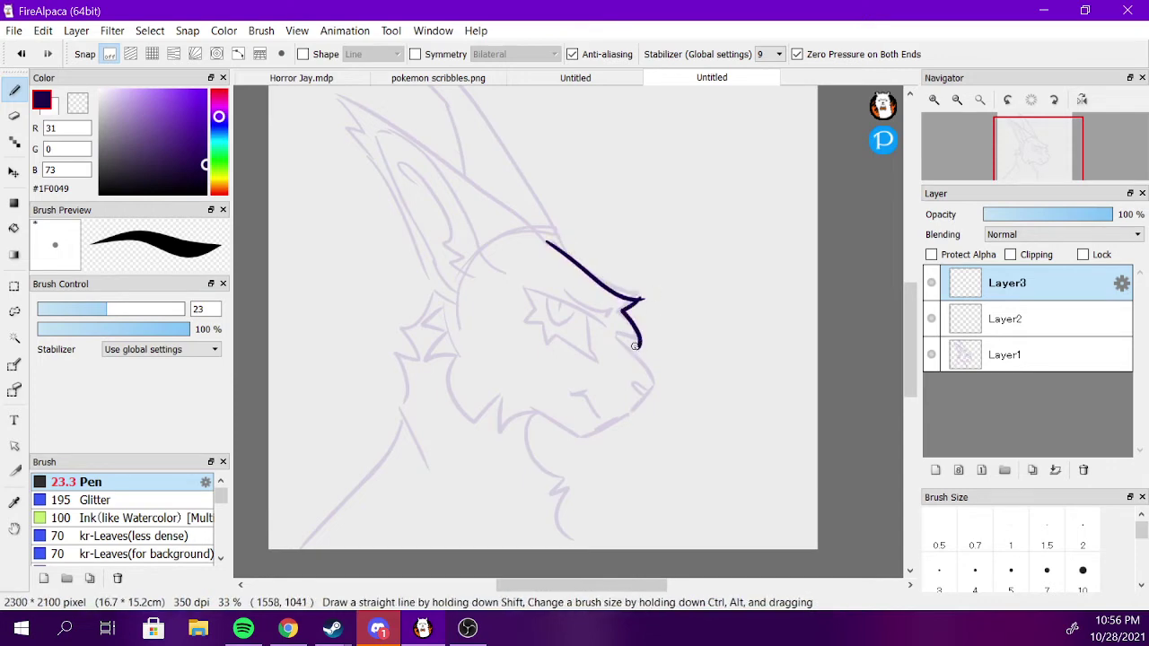
Ink the brow tuft, muzzle, chin and jagged cheek fur up to the base of the nearer ear.
mouse_move(642, 299)
mouse_down()
mouse_move(627, 311)
mouse_move(656, 387)
mouse_move(577, 434)
mouse_move(498, 422)
mouse_move(501, 398)
mouse_move(455, 349)
mouse_up()
key(ctrl+z)
key(ctrl+z)
mouse_move(498, 397)
mouse_down()
mouse_move(468, 418)
mouse_move(466, 357)
mouse_move(441, 336)
mouse_move(455, 336)
mouse_move(448, 303)
mouse_up()
key(ctrl+z)
key(ctrl+z)
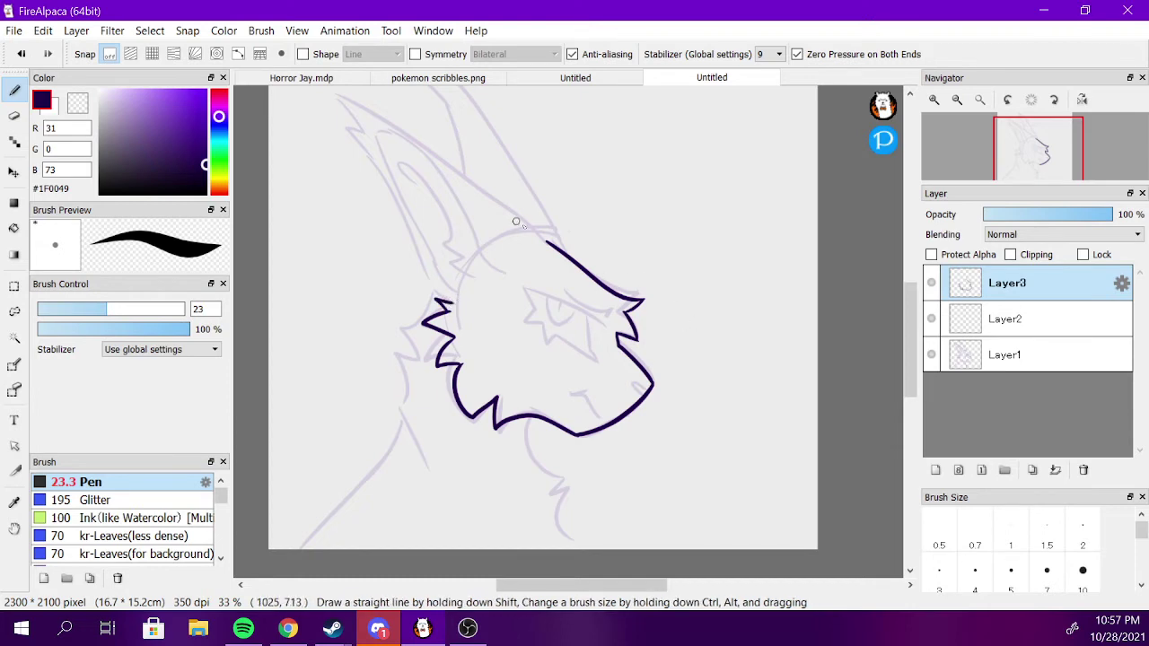
Ink the nearer ear's outline from the forehead to its notched tip and back down to the cheek fur.
drag(547, 245, 296, 93)
key(ctrl+z)
mouse_move(547, 247)
mouse_down()
mouse_move(422, 157)
mouse_move(296, 90)
mouse_up()
key(ctrl+z)
mouse_move(547, 247)
mouse_down()
mouse_move(471, 181)
mouse_move(334, 105)
mouse_move(454, 293)
mouse_up()
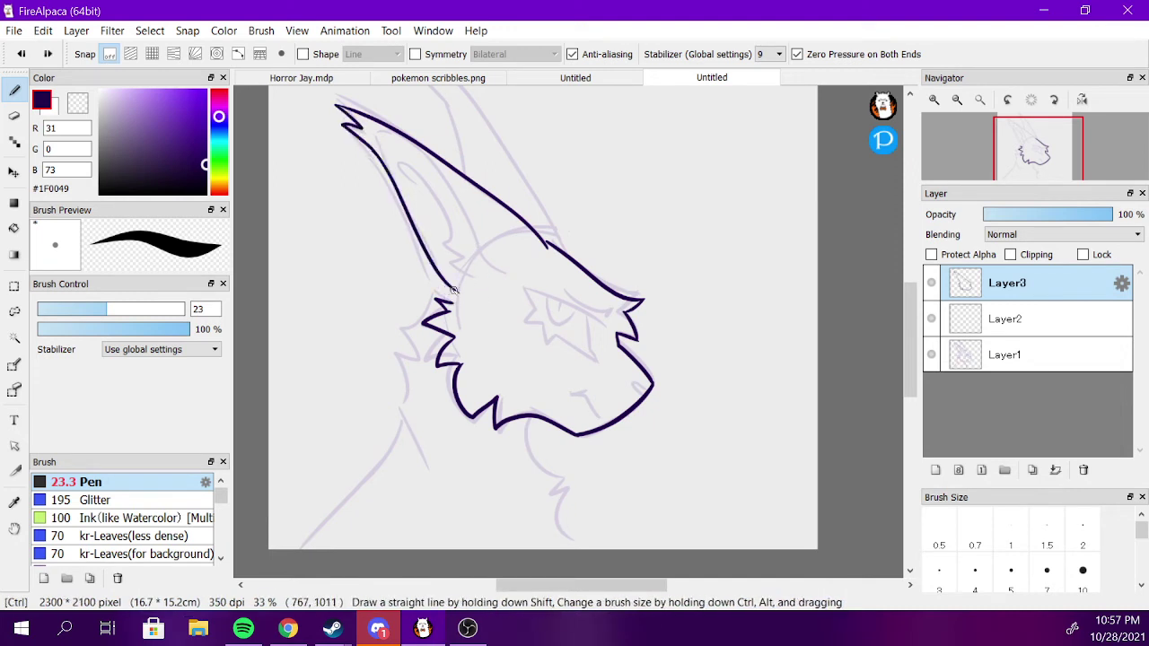
Ink the nearer ear's inner edges and the wavy fur fold inside it on Layer3.
mouse_move(496, 272)
mouse_down()
mouse_move(468, 221)
mouse_move(378, 133)
mouse_move(458, 270)
mouse_up()
key(ctrl+z)
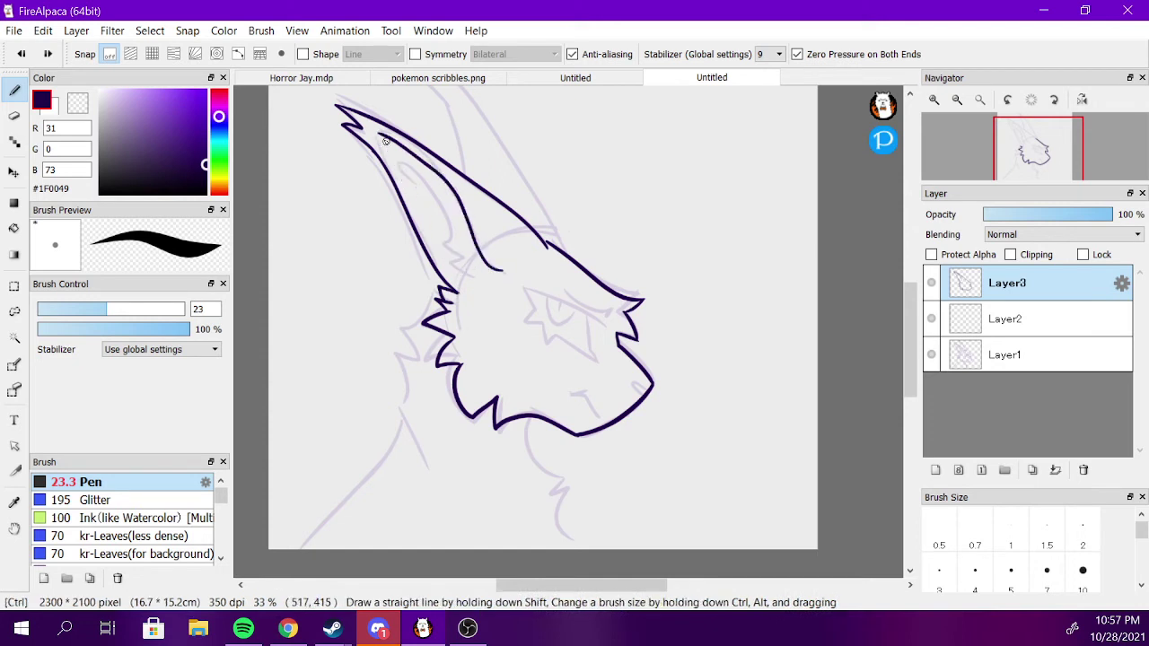
drag(376, 136, 456, 277)
key(ctrl+z)
drag(377, 135, 467, 288)
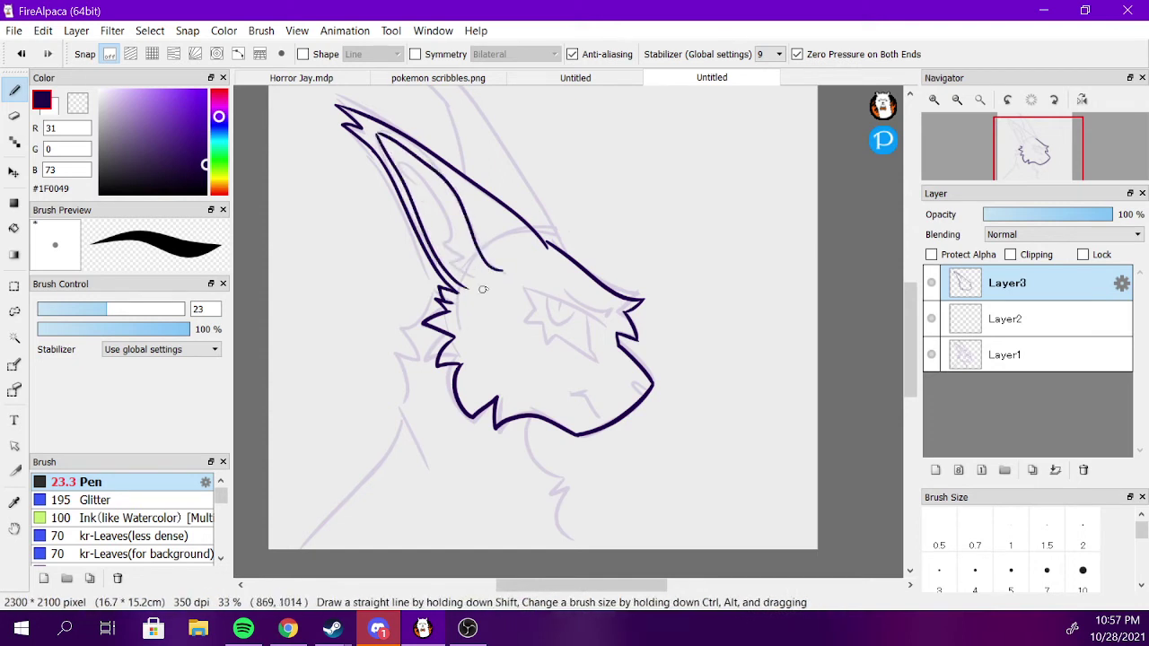
drag(455, 247, 409, 172)
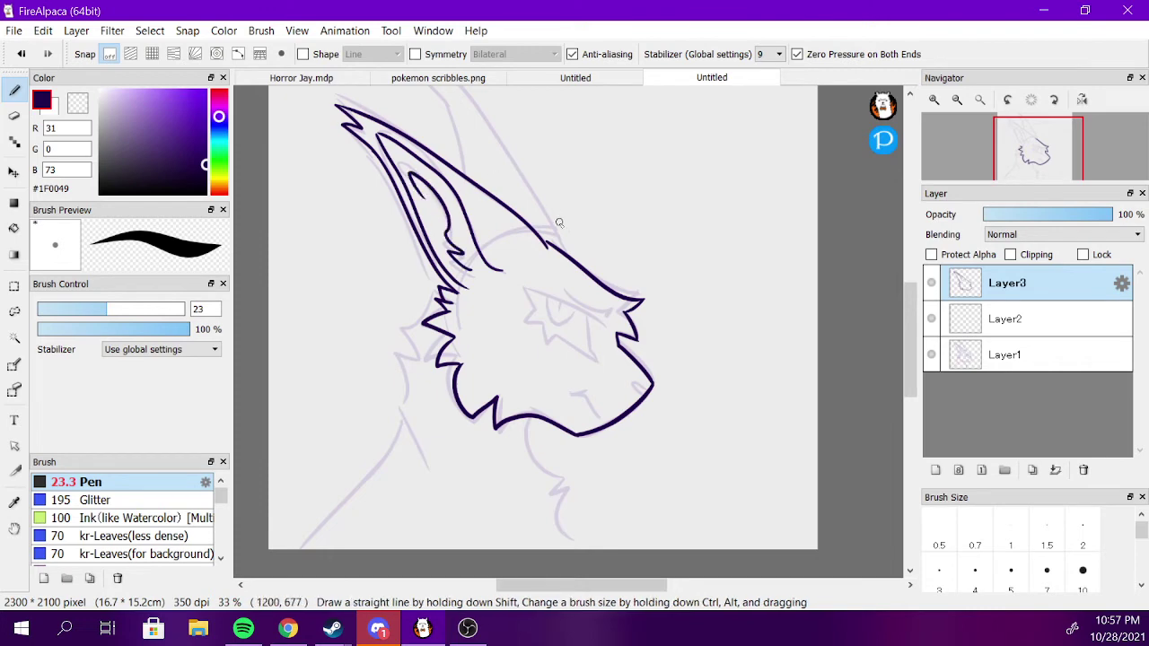
Ink the farther ear's outline on Layer3 from the forehead up to its notched tip and back down behind the nearer ear.
drag(553, 237, 409, 107)
drag(1042, 151, 1036, 148)
drag(400, 181, 447, 261)
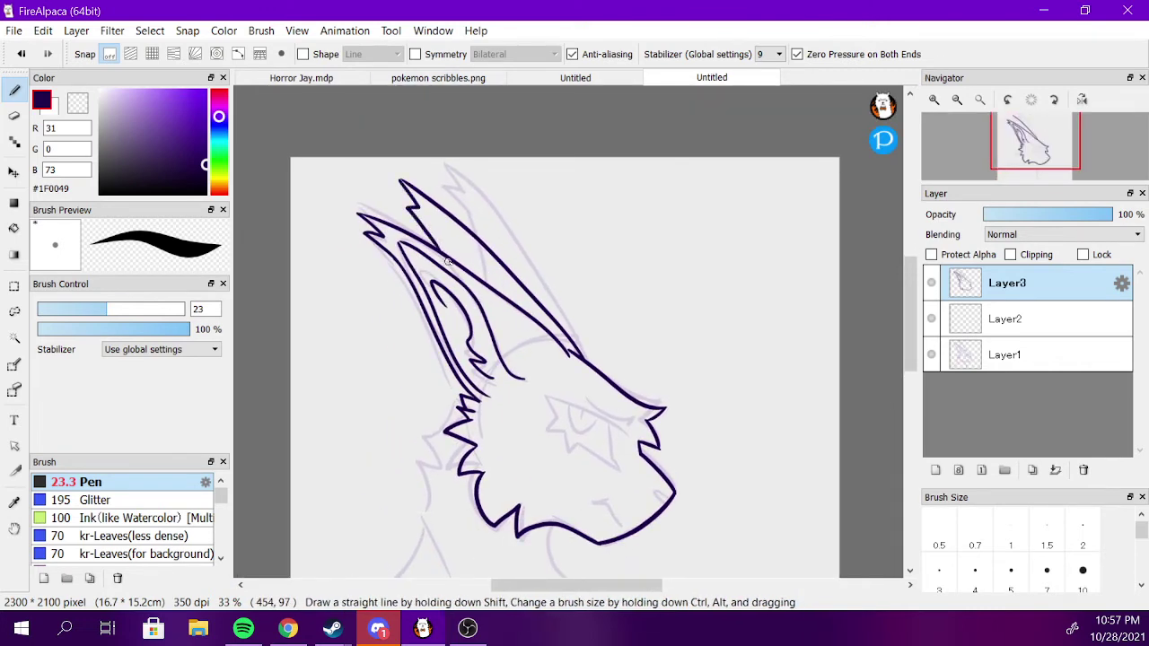
key(ctrl+z)
mouse_move(401, 181)
mouse_down()
mouse_move(427, 231)
mouse_move(426, 215)
mouse_move(411, 215)
mouse_move(445, 259)
mouse_up()
key(ctrl+z)
key(ctrl+z)
drag(401, 181, 445, 252)
key(ctrl+z)
mouse_move(401, 181)
mouse_down()
mouse_move(454, 264)
mouse_move(420, 217)
mouse_up()
key(ctrl+z)
key(ctrl+z)
drag(458, 263, 422, 217)
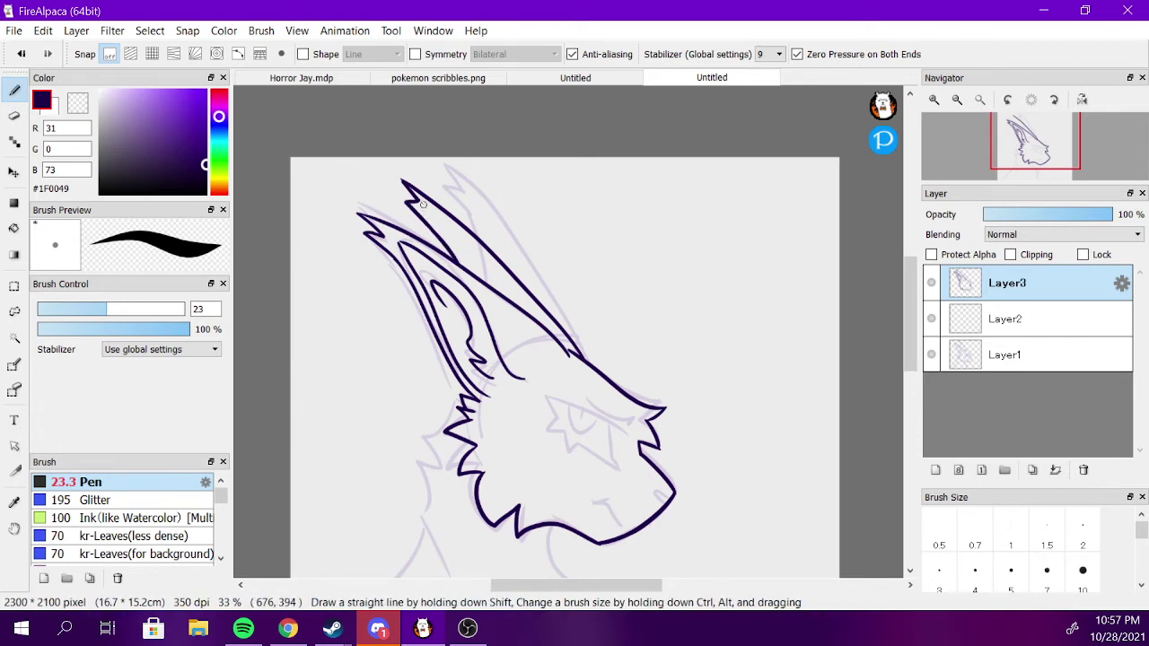
drag(400, 179, 412, 192)
key(ctrl+z)
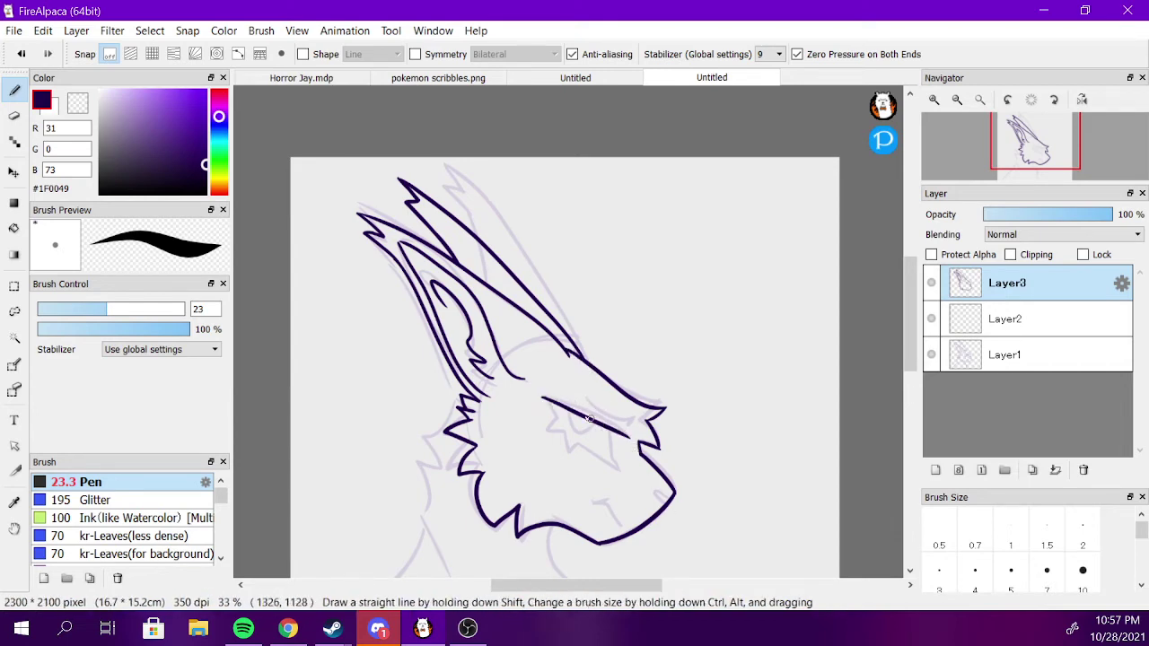
Ink the eye's upper lid and jagged outline, plus the slanted brow line above it.
drag(541, 395, 612, 428)
key(ctrl+z)
drag(542, 394, 622, 429)
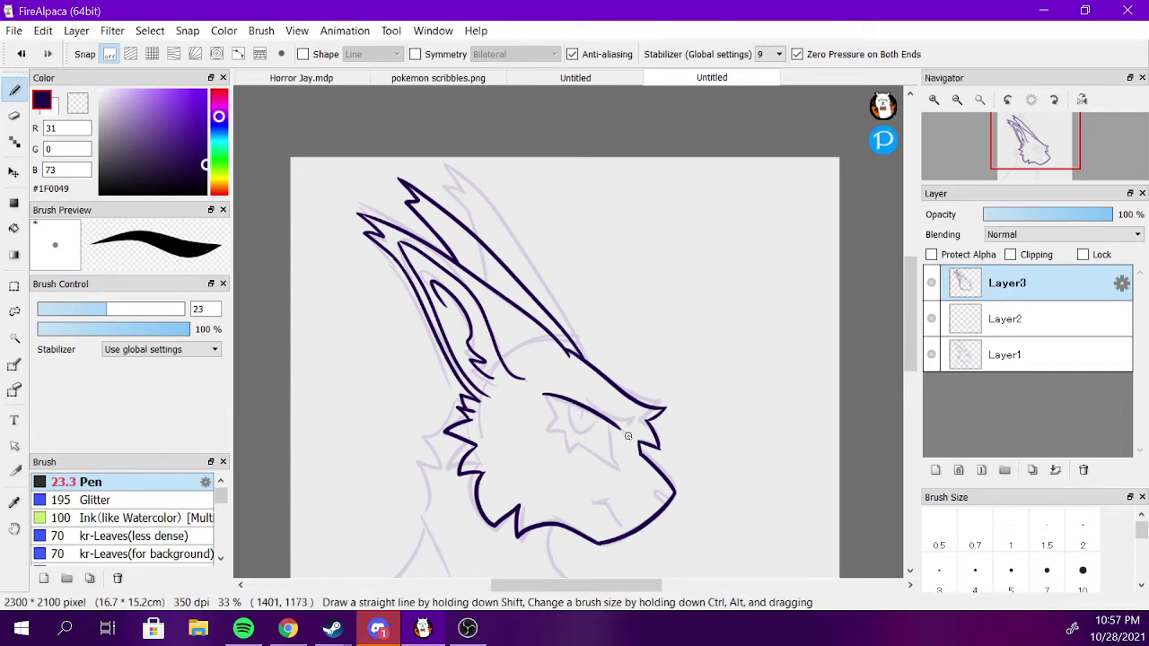
mouse_move(546, 395)
mouse_down()
mouse_move(551, 425)
mouse_move(570, 446)
mouse_move(615, 464)
mouse_up()
key(ctrl+z)
drag(606, 418, 619, 467)
drag(566, 387, 639, 424)
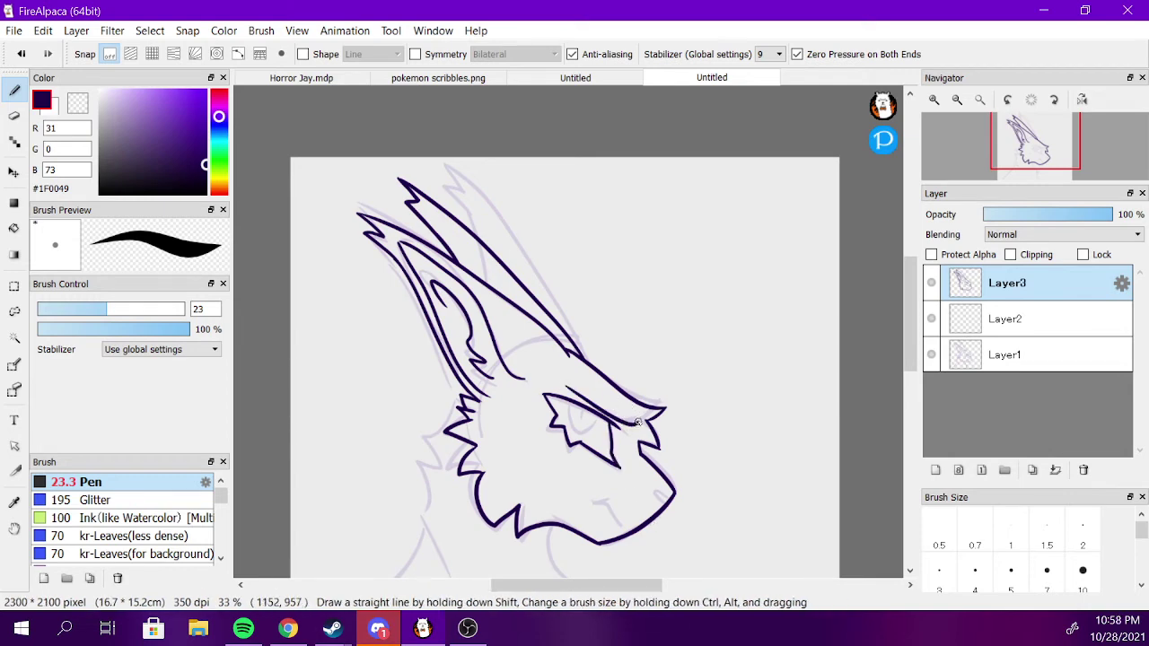
Ink the nostril at the muzzle's tip and the short mouth line with its hooked corner.
mouse_move(650, 492)
mouse_down()
mouse_move(673, 508)
mouse_move(582, 498)
mouse_move(615, 518)
mouse_move(594, 493)
mouse_move(602, 486)
mouse_up()
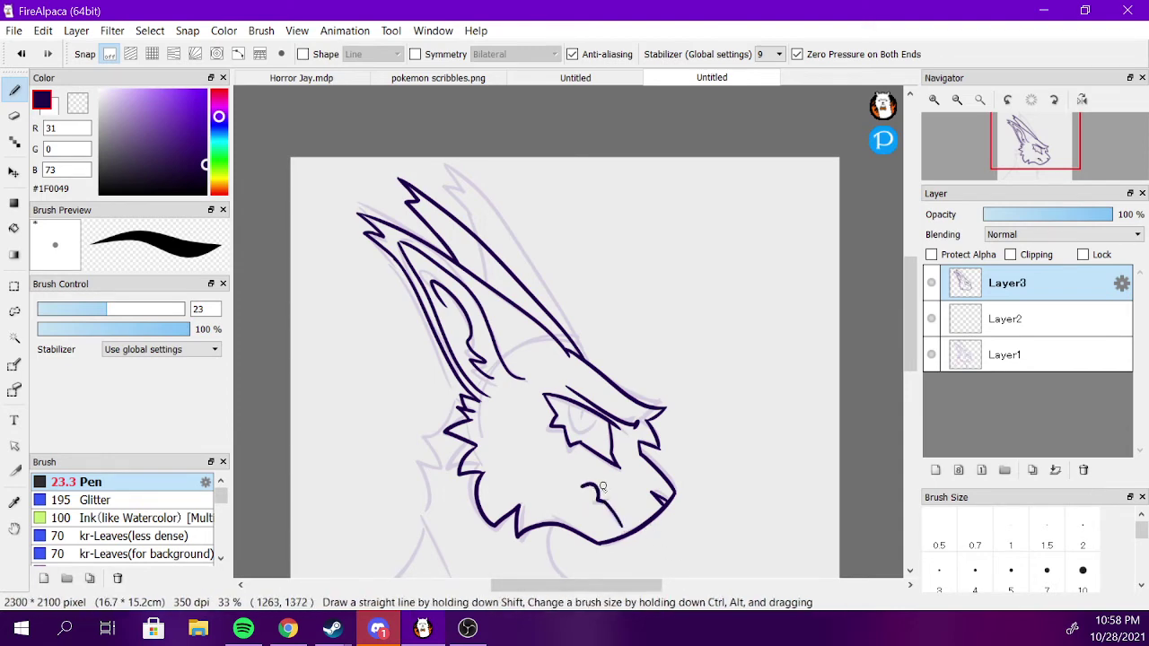
key(ctrl+z)
key(ctrl+z)
drag(583, 491, 601, 500)
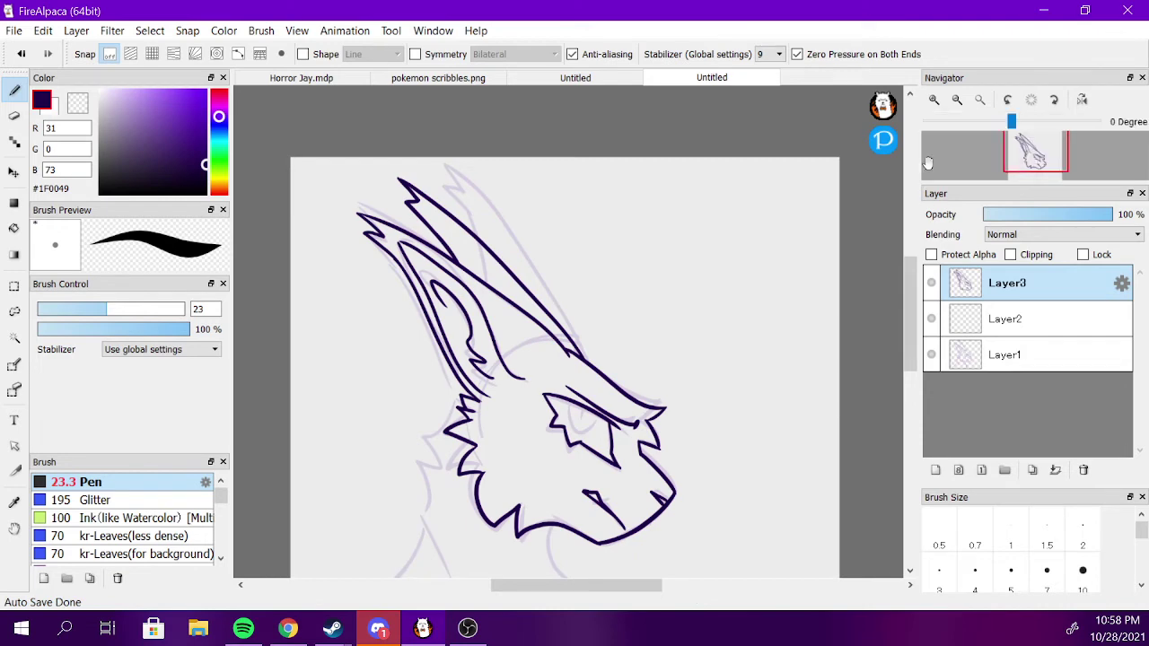
Ink the neck and shoulder lines down to the canvas's lower edge, with fur tufts at the throat and nape.
click(1030, 163)
mouse_move(597, 334)
mouse_down()
mouse_move(628, 389)
mouse_move(623, 401)
mouse_move(632, 385)
mouse_move(619, 459)
mouse_up()
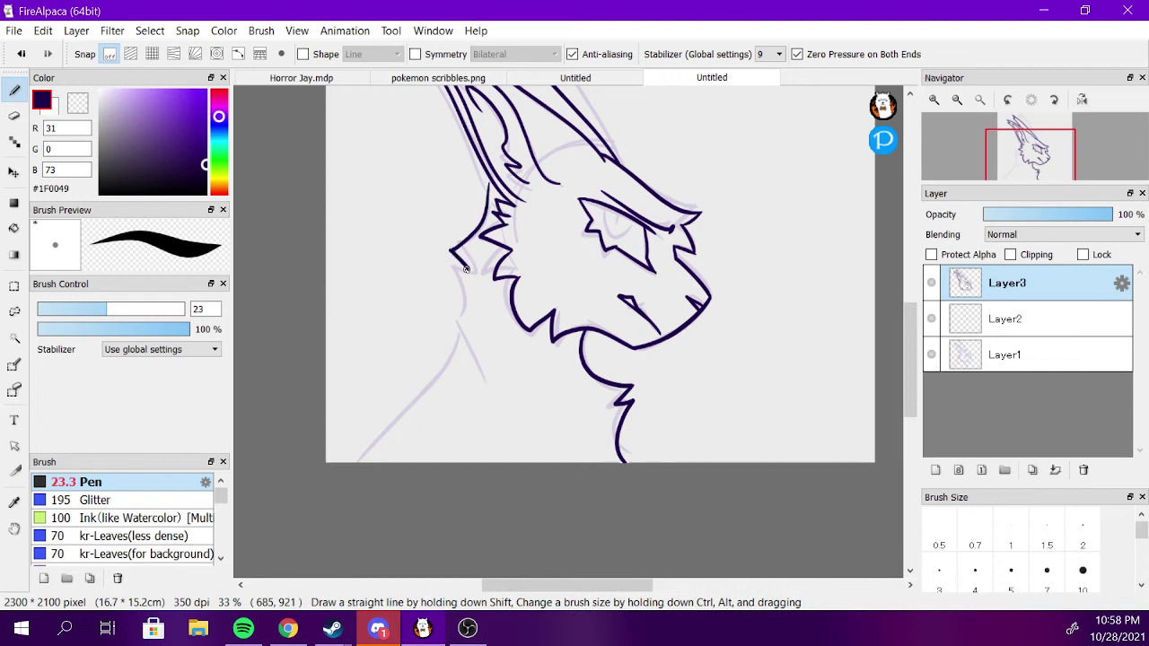
mouse_move(491, 179)
mouse_down()
mouse_move(457, 233)
mouse_move(468, 260)
mouse_move(459, 260)
mouse_move(453, 328)
mouse_up()
key(ctrl+z)
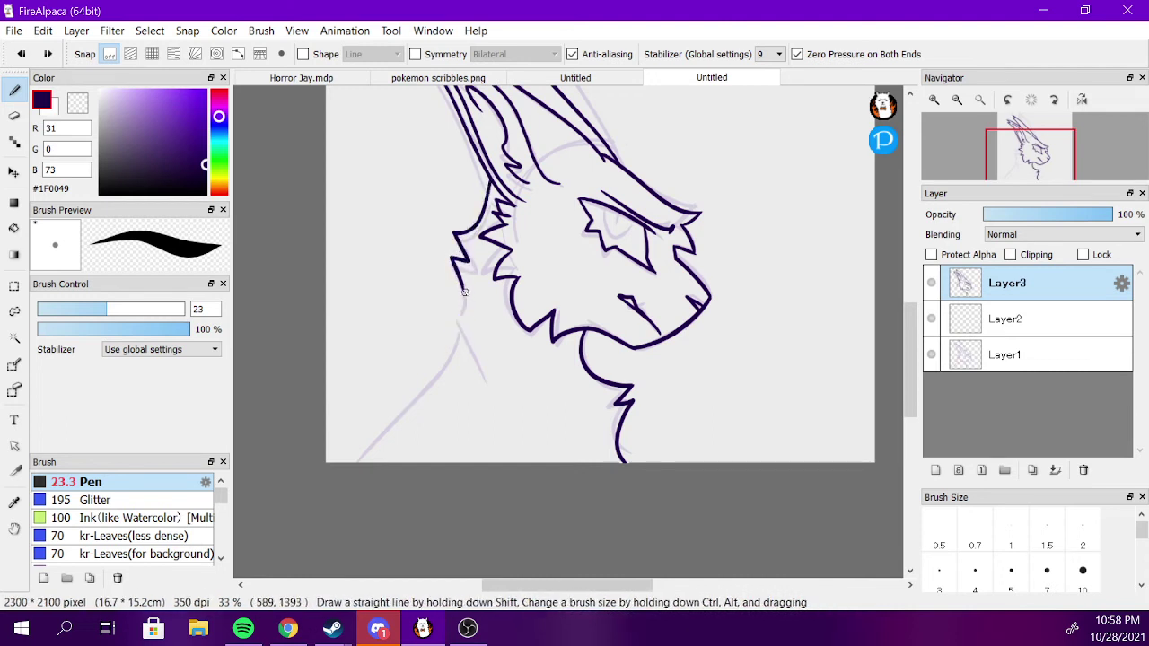
mouse_move(463, 284)
mouse_down()
mouse_move(457, 326)
mouse_move(267, 489)
mouse_up()
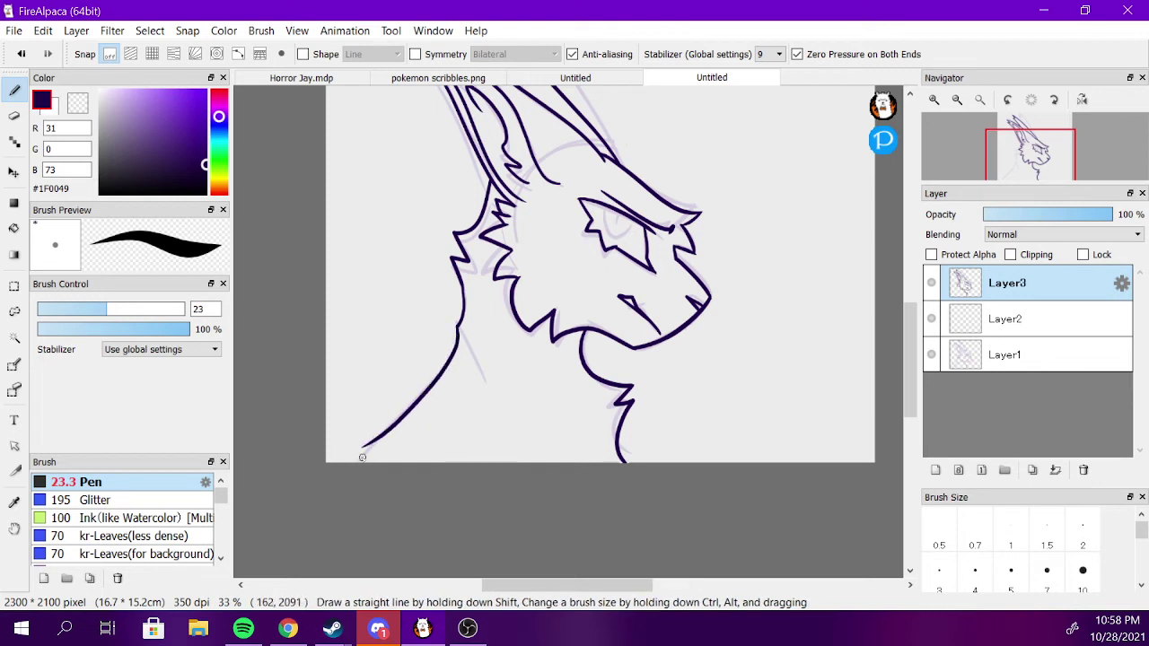
key(ctrl+z)
drag(342, 467, 386, 432)
key(ctrl+z)
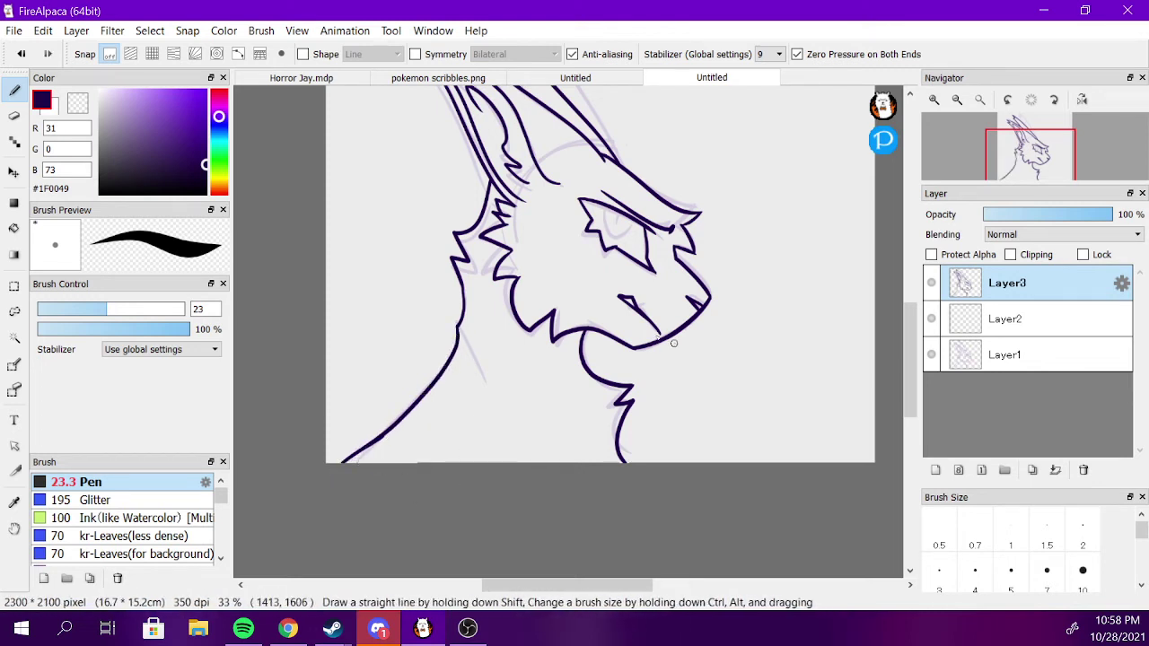
mouse_move(457, 326)
mouse_down()
mouse_move(477, 372)
mouse_move(564, 463)
mouse_up()
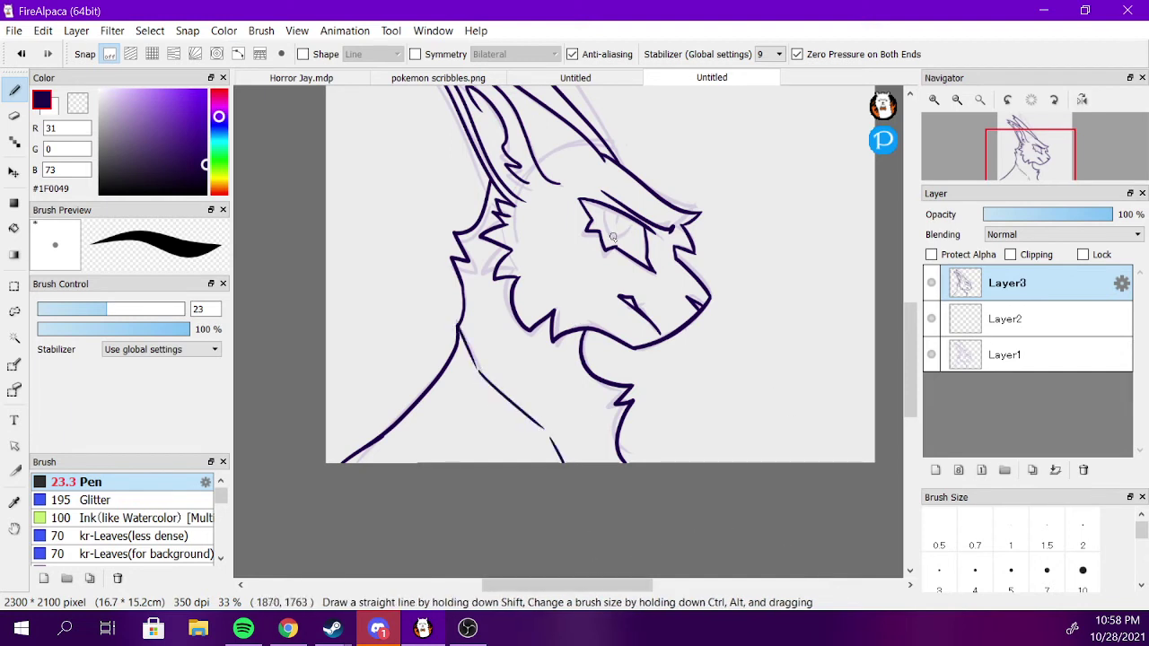
Ink the iris and slit pupil inside the eye.
mouse_move(603, 213)
mouse_down()
mouse_move(638, 221)
mouse_move(620, 239)
mouse_move(636, 223)
mouse_up()
key(ctrl+z)
key(ctrl+z)
key(ctrl+z)
key(ctrl+z)
drag(618, 212, 616, 227)
key(ctrl+z)
scroll(676, 429, up, 3)
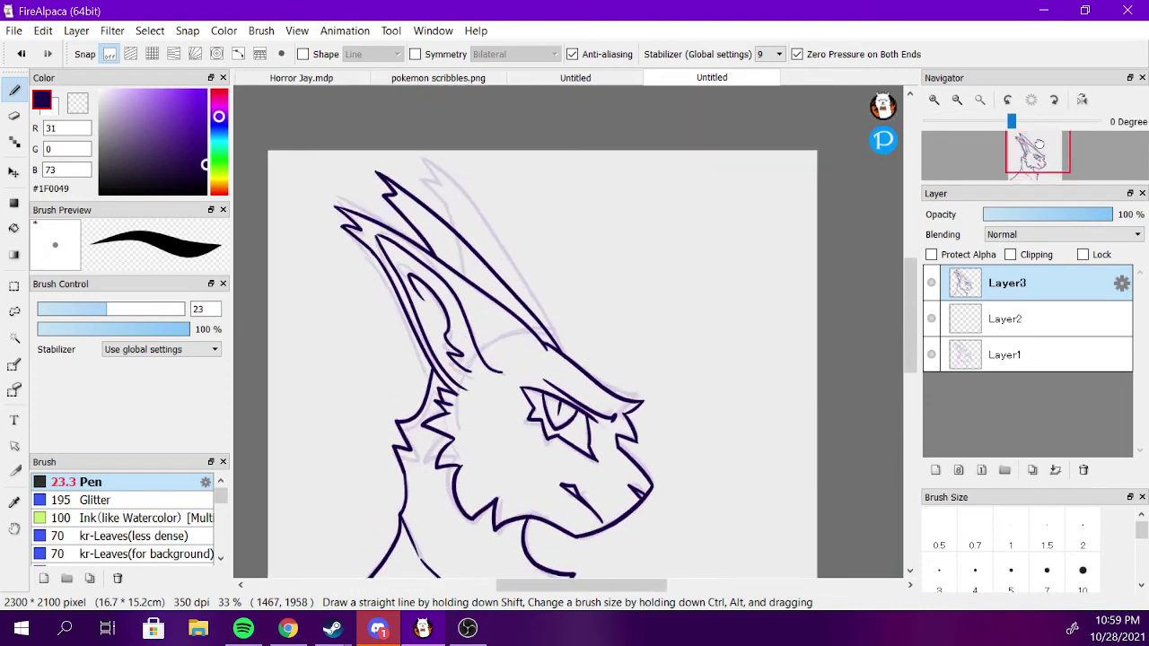
Hide the Layer1 sketch and fit the whole inked drawing in view.
click(932, 355)
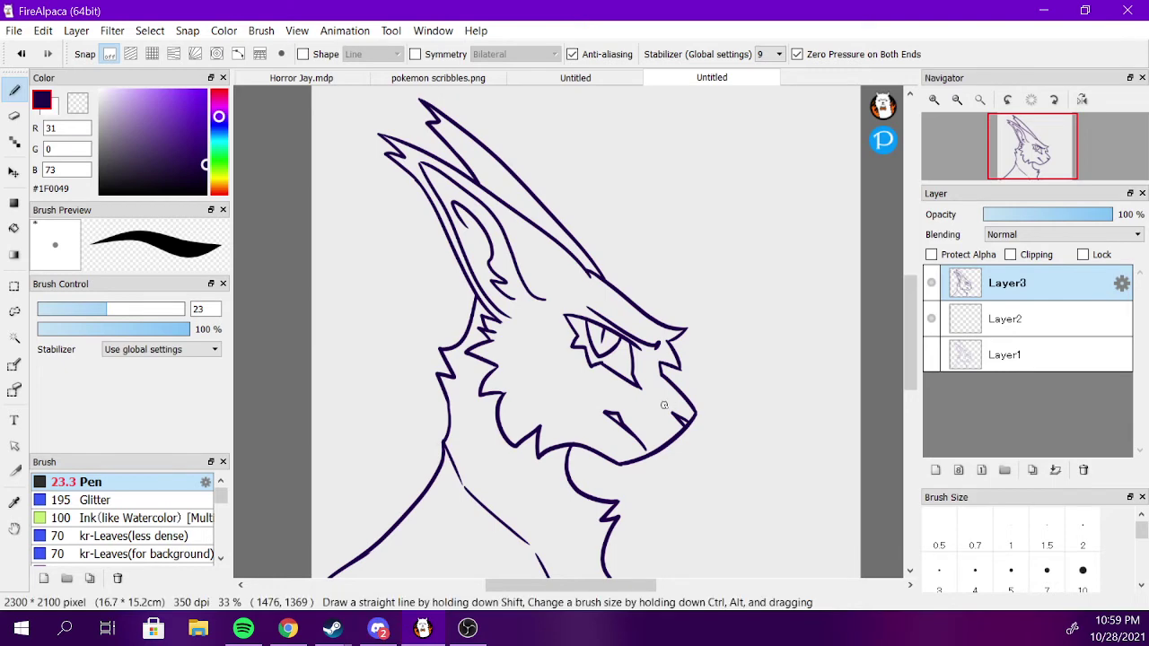
scroll(716, 407, down, 5)
scroll(716, 407, up, 2)
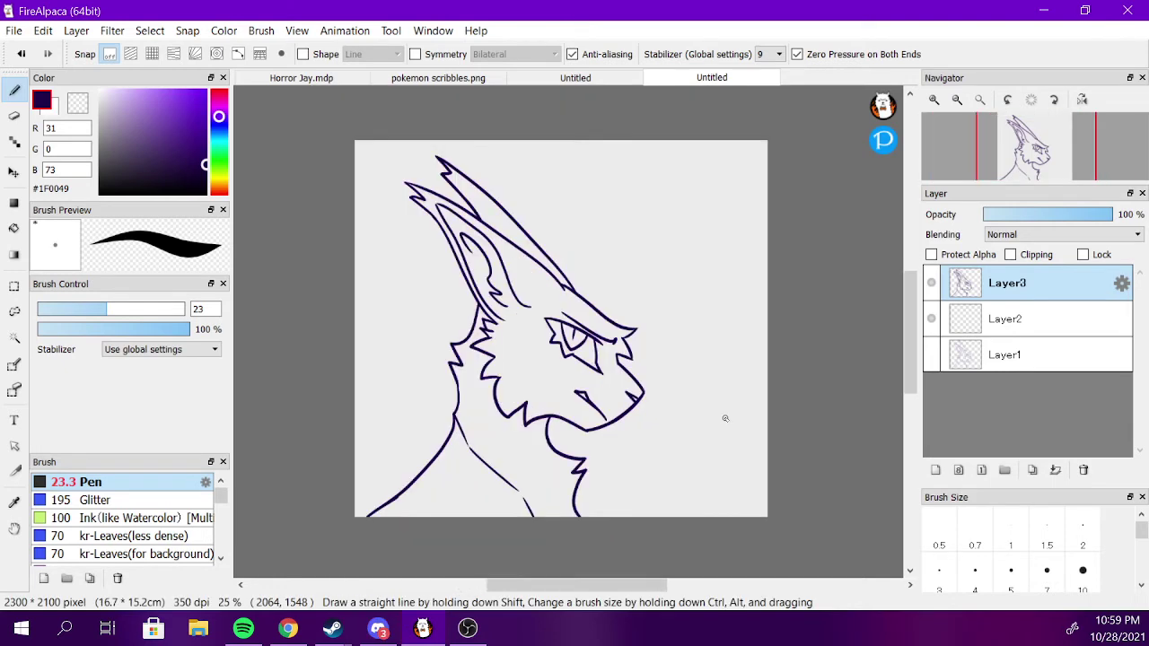
Make Layer2 active and choose the dark muted purple #504164 after trying lighter shades.
click(1021, 316)
click(122, 114)
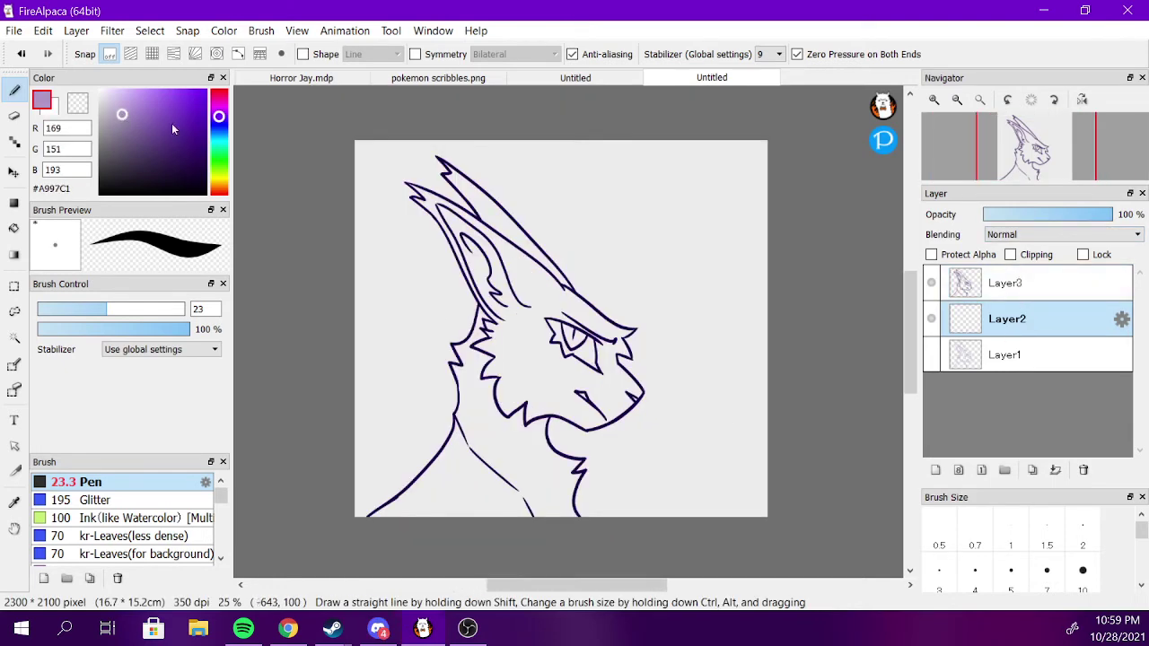
mouse_move(491, 300)
mouse_down()
mouse_move(536, 357)
mouse_move(610, 384)
mouse_move(614, 408)
mouse_move(620, 399)
mouse_move(595, 386)
mouse_move(620, 387)
mouse_move(583, 379)
mouse_up()
key(ctrl+z)
click(130, 143)
key(ctrl+z)
key(ctrl+z)
click(135, 153)
Outline the dark face marking on Layer2, from the nose across the muzzle to the eye and from the forehead to the brow.
key(ctrl+z)
key(ctrl+z)
drag(553, 344, 586, 379)
key(ctrl+z)
key(ctrl+z)
key(ctrl+z)
key(ctrl+z)
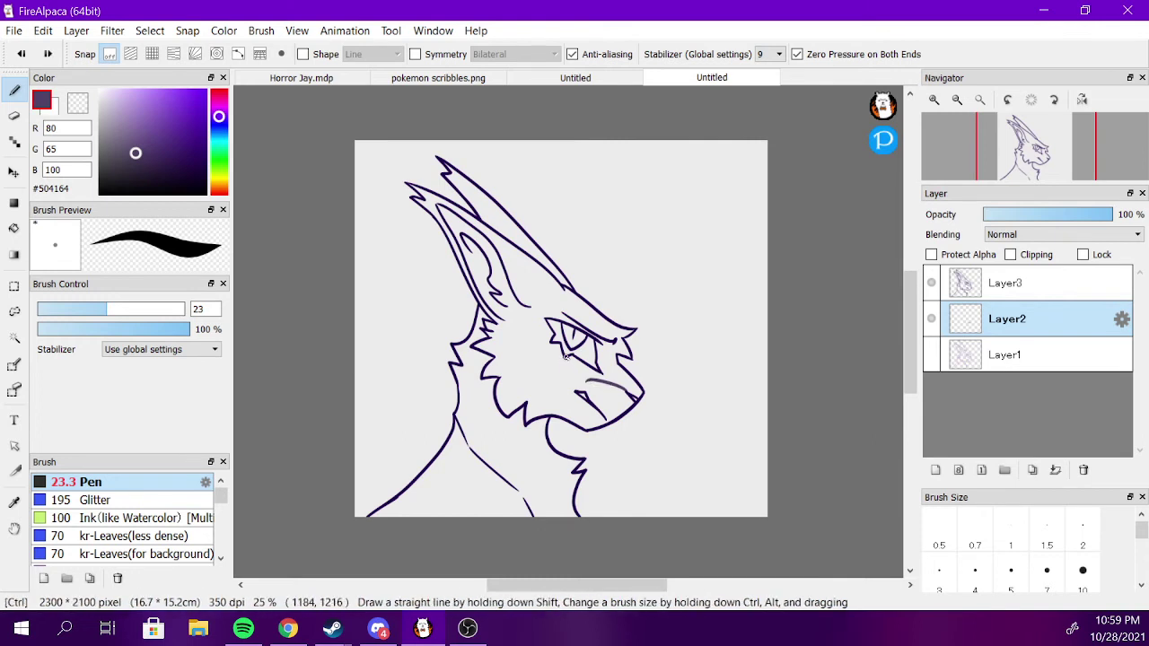
key(ctrl+z)
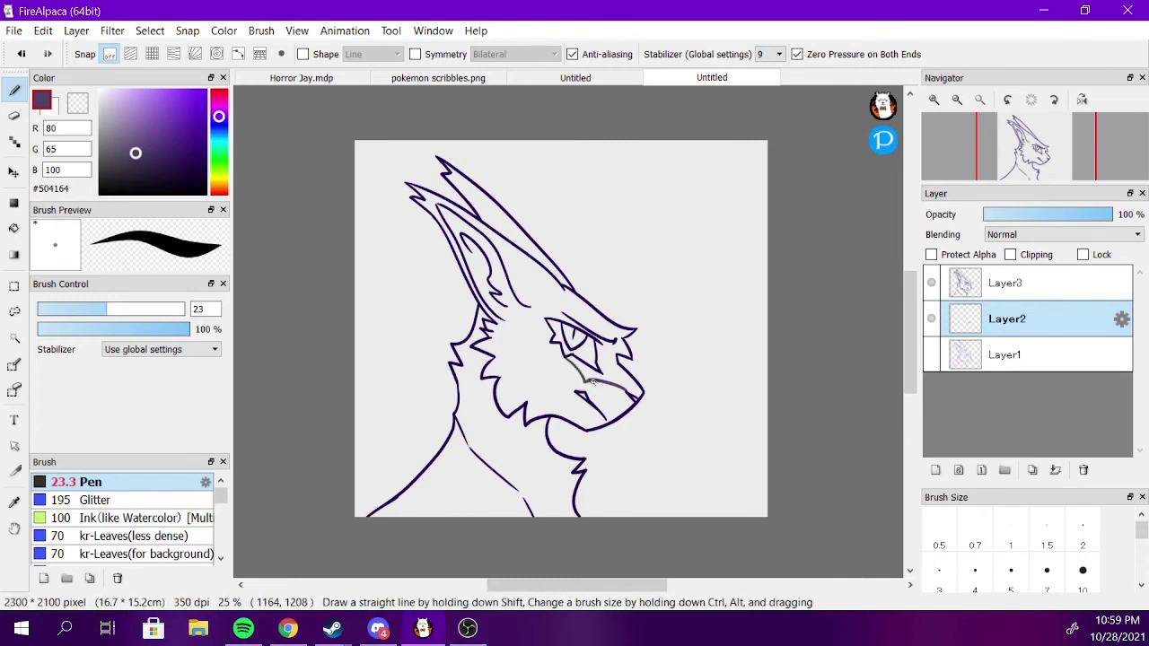
key(ctrl+z)
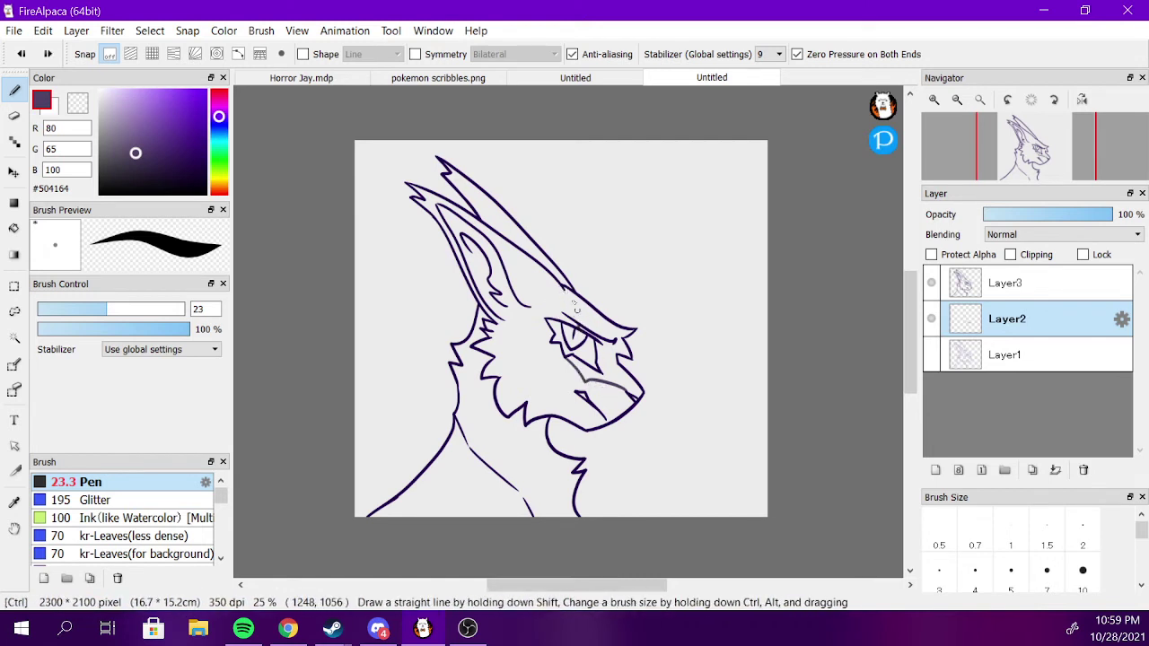
drag(563, 287, 582, 326)
key(ctrl+z)
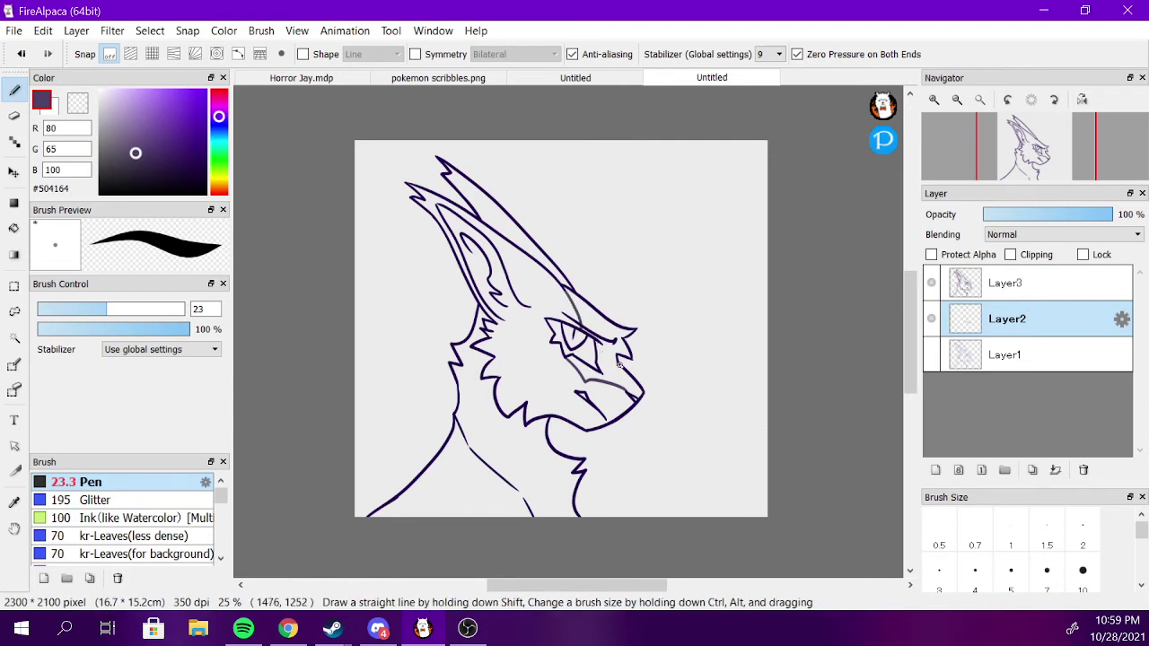
Draw the neck marking's jagged front edge, and fill the neck, shoulder and face markings with #504164.
mouse_move(505, 415)
mouse_down()
mouse_move(520, 466)
mouse_move(535, 474)
mouse_move(523, 485)
mouse_move(539, 520)
mouse_up()
mouse_move(502, 418)
mouse_down()
mouse_move(534, 480)
mouse_move(524, 489)
mouse_move(534, 521)
mouse_up()
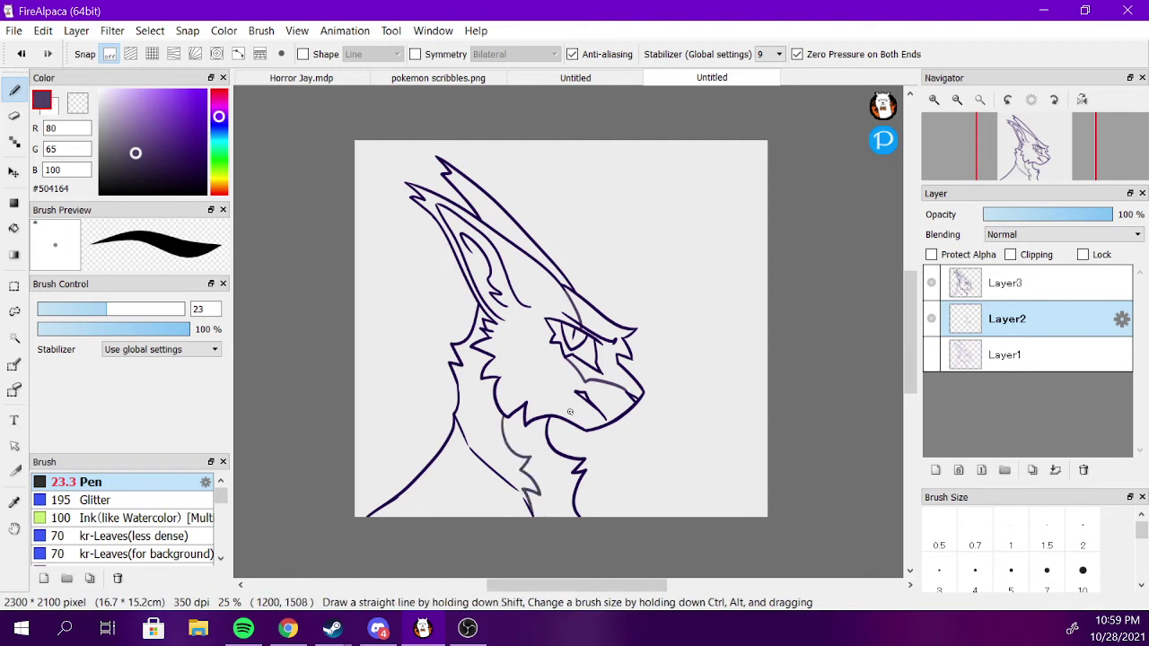
key(g)
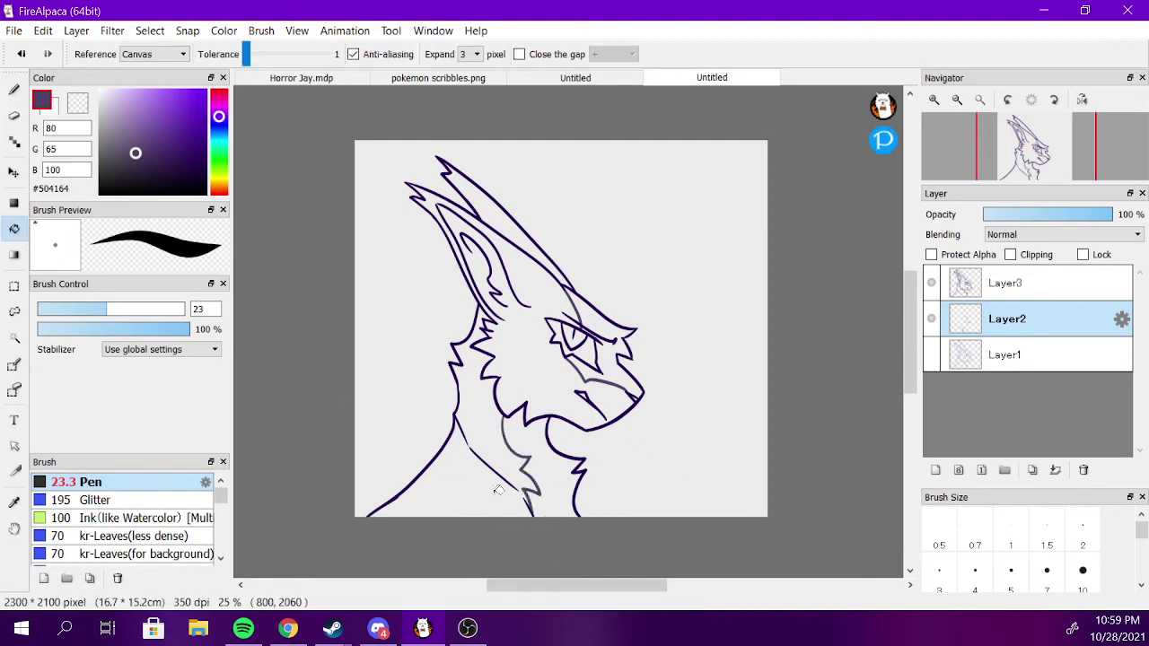
click(522, 449)
click(605, 378)
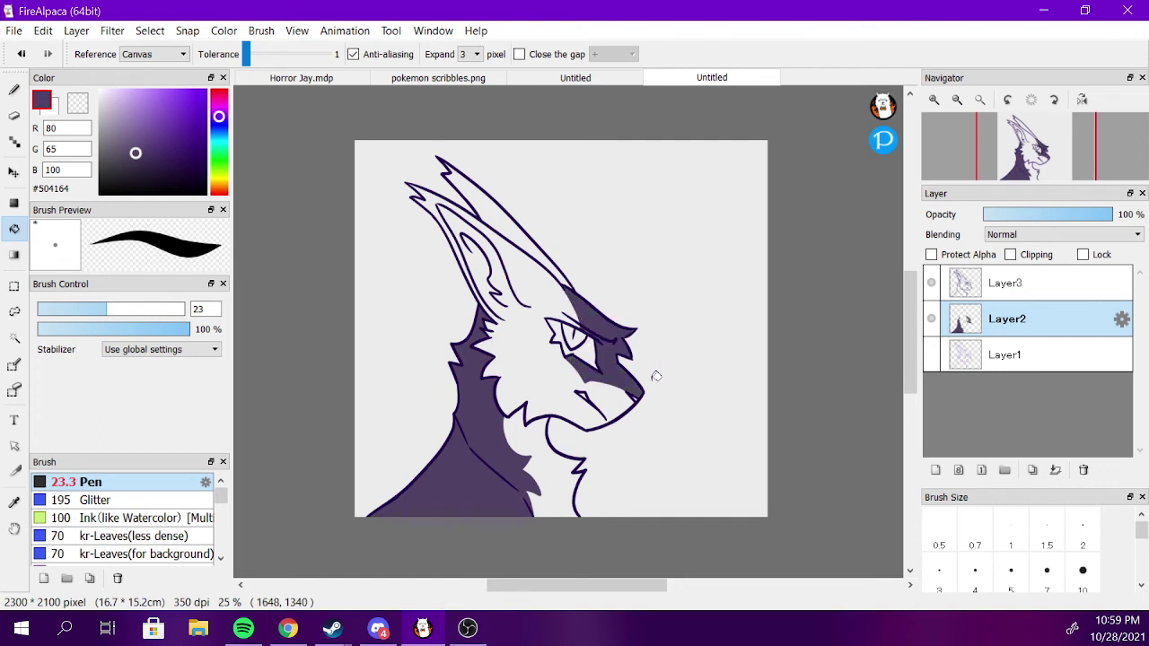
Draw the boundaries of the ear markings across the base of both ears in light purple #C3B1DB.
click(14, 90)
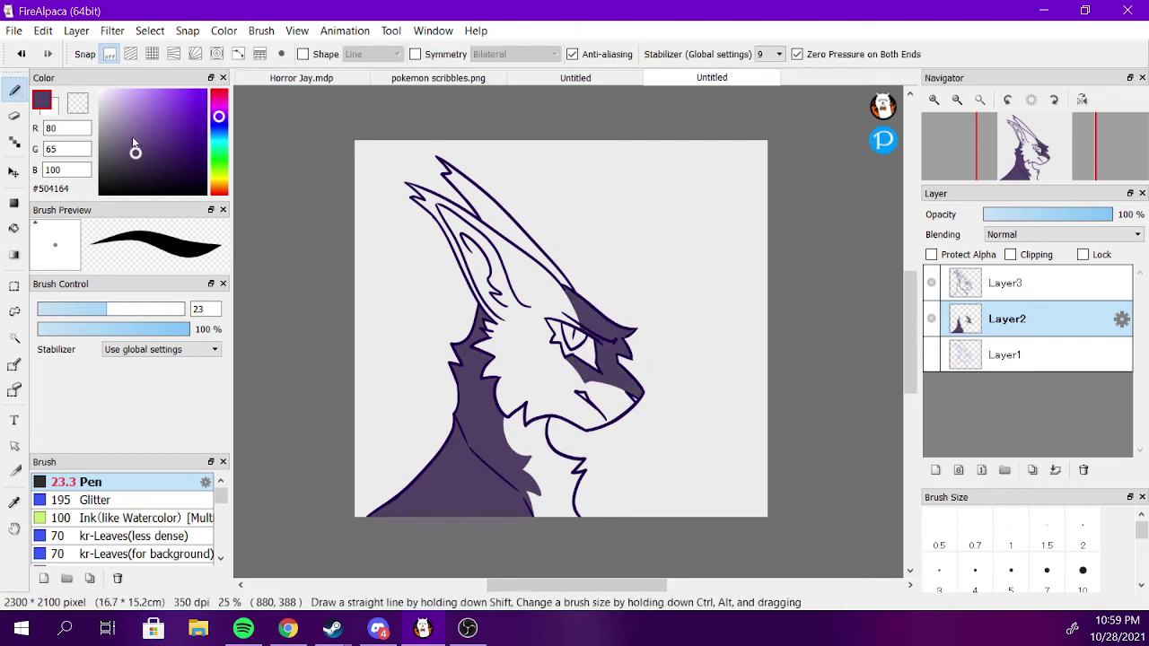
click(131, 124)
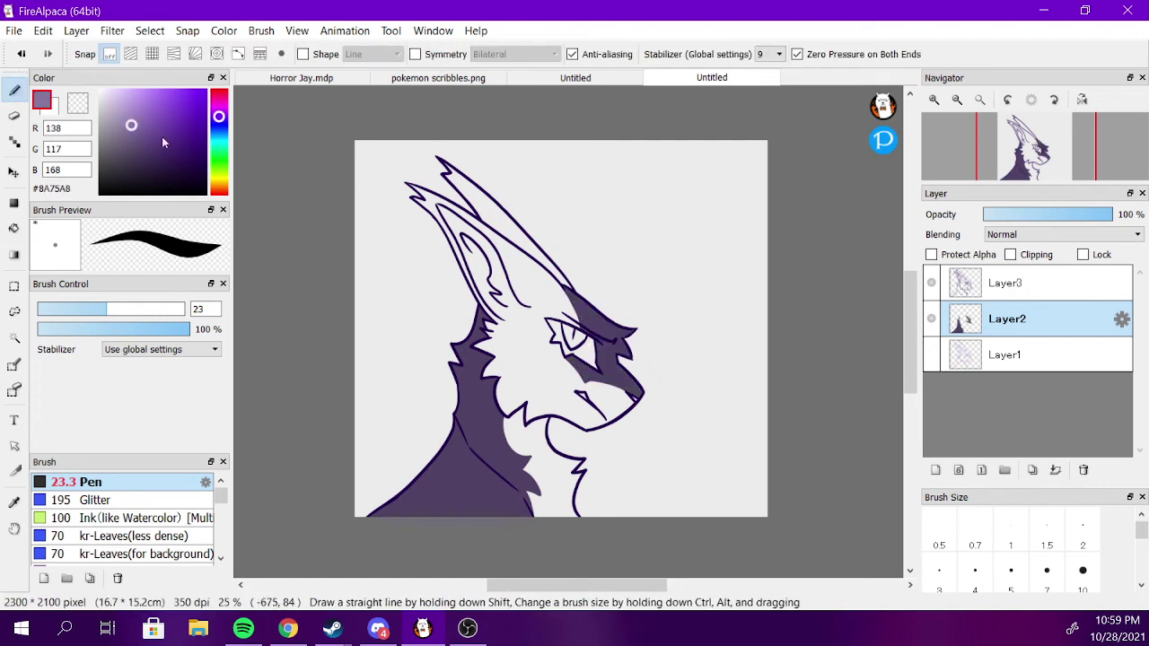
click(118, 103)
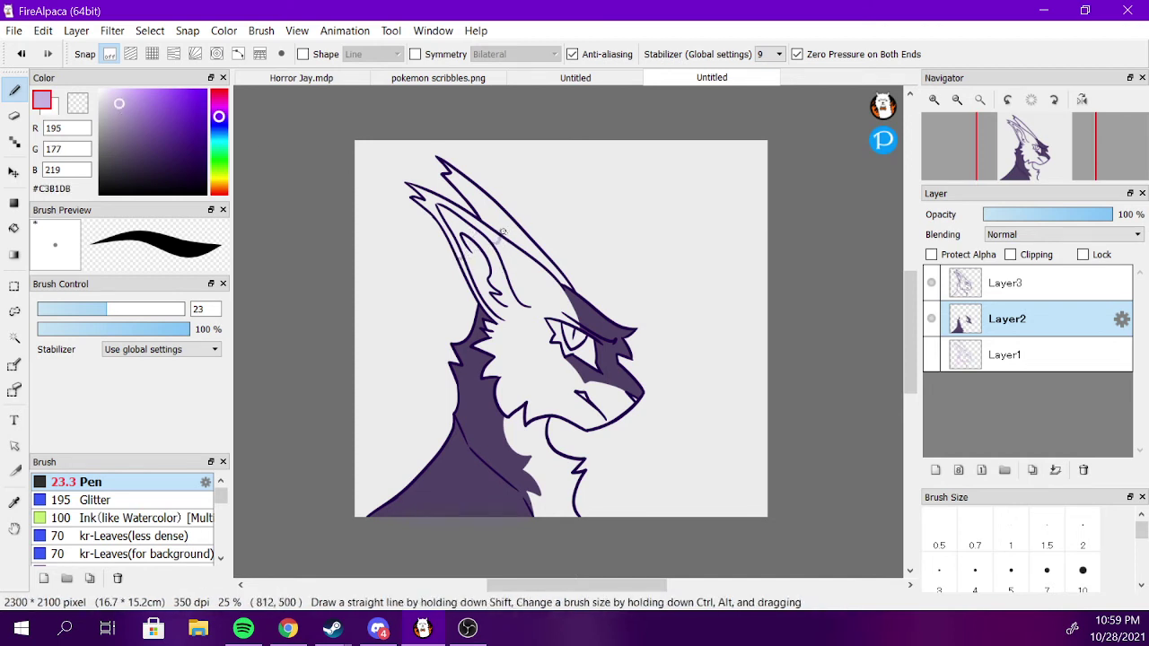
drag(503, 233, 509, 212)
mouse_move(499, 319)
mouse_down()
mouse_move(528, 304)
mouse_move(506, 307)
mouse_up()
key(ctrl+z)
key(ctrl+z)
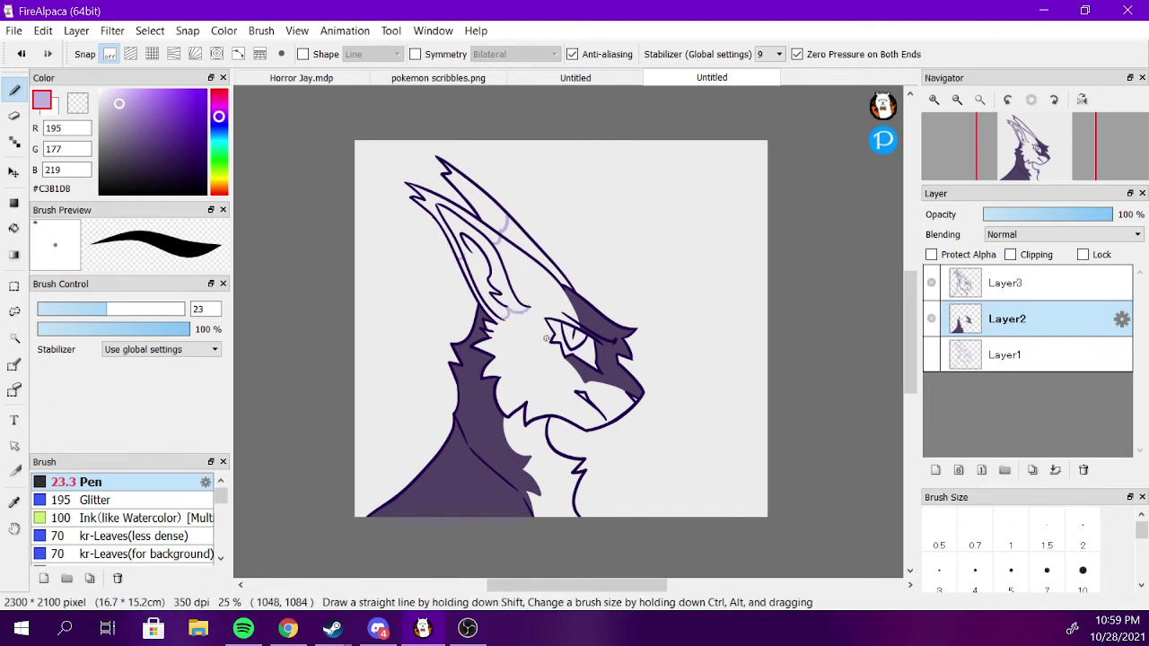
key(ctrl+z)
drag(504, 318, 530, 308)
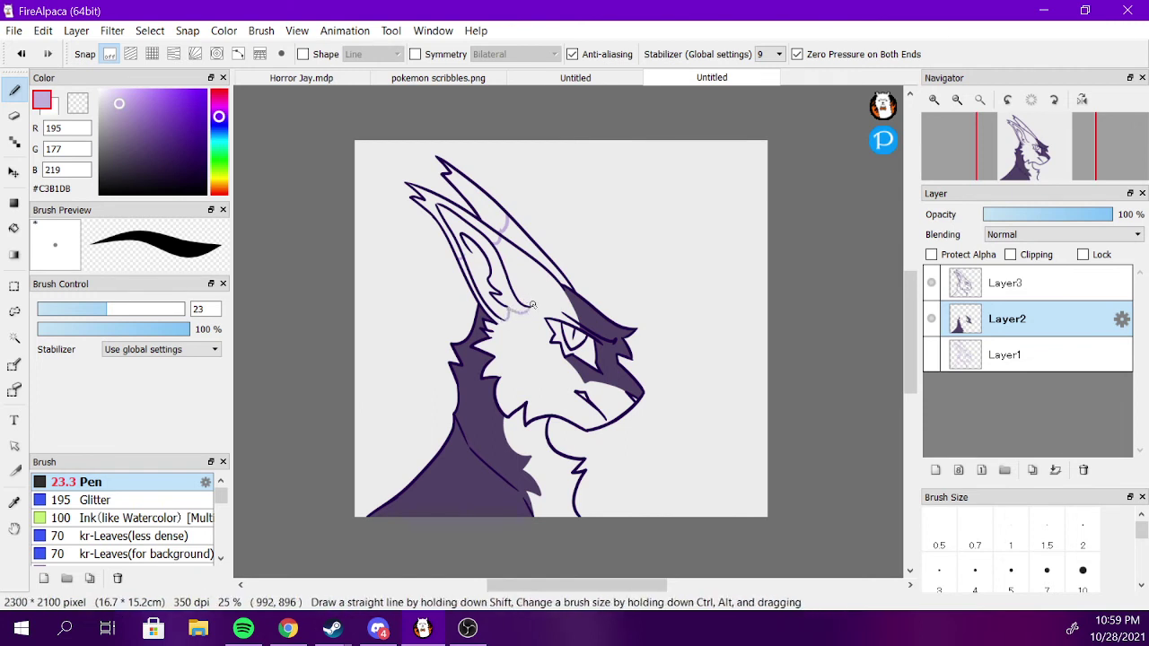
Fill the nearer ear and the farther ear's tip with light purple #C3B1DB.
click(14, 230)
click(500, 267)
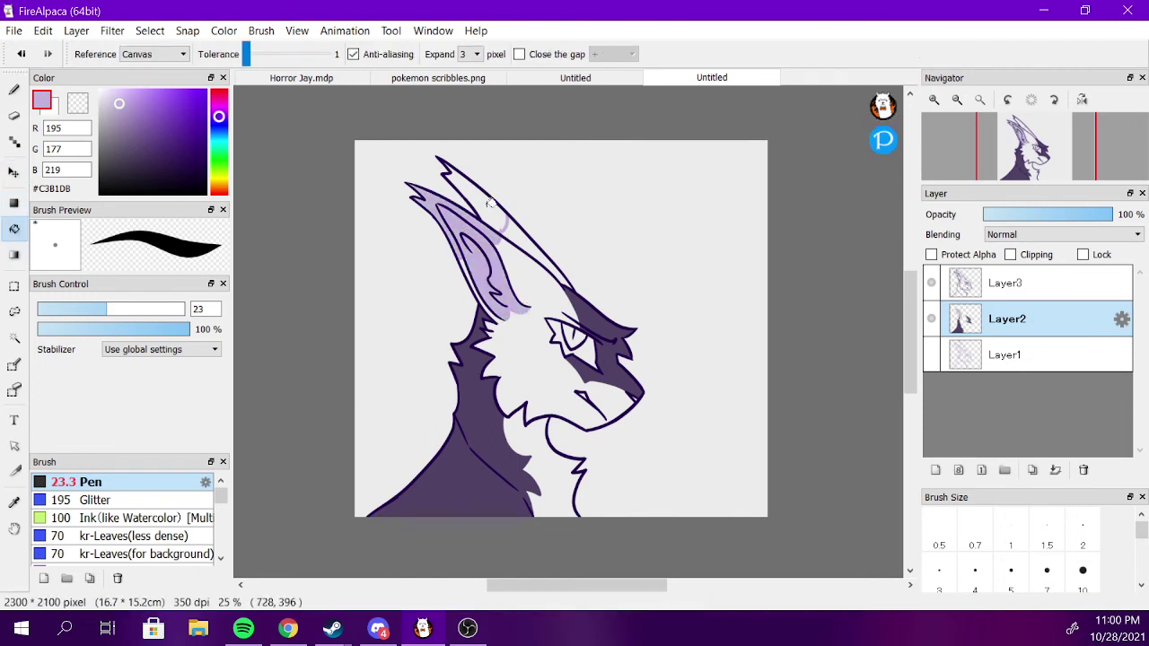
click(490, 203)
Fill the face and the farther ear's base with grey-purple #8A7E9A, undoing a trial fill of the throat.
click(118, 130)
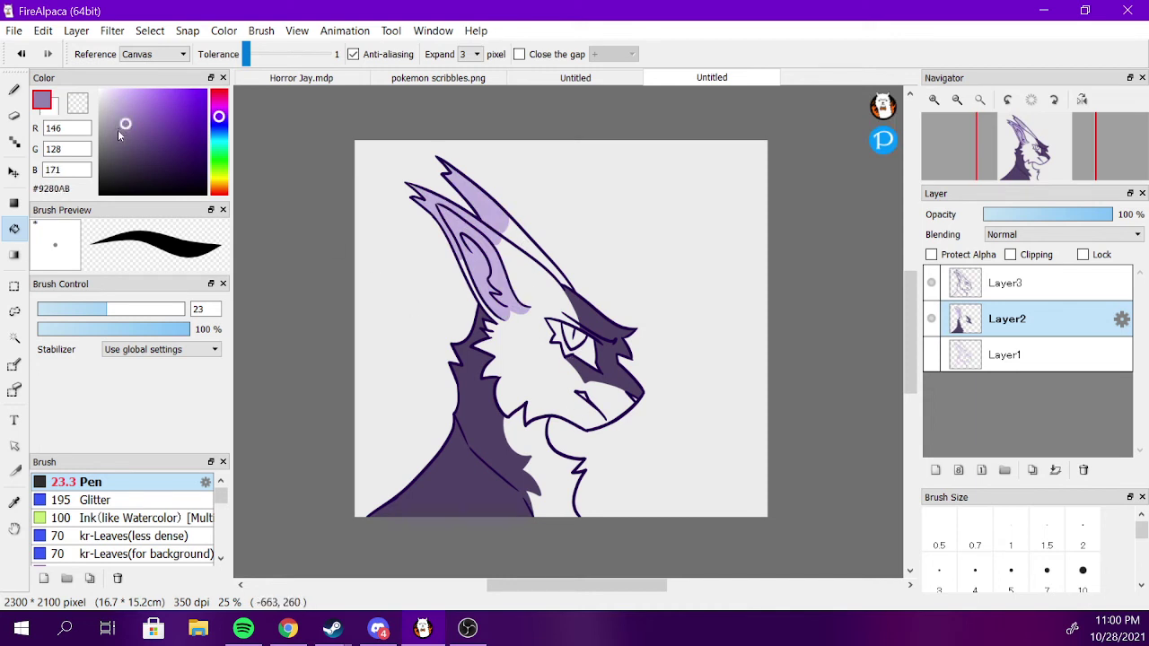
click(540, 370)
click(562, 482)
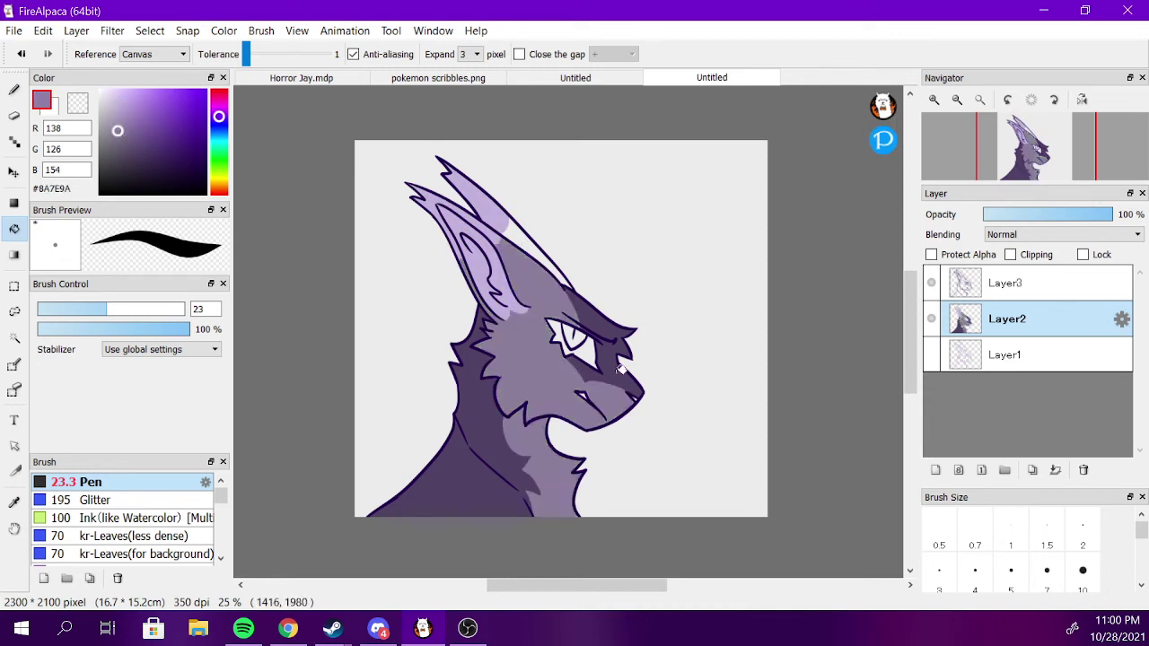
key(ctrl+z)
click(542, 253)
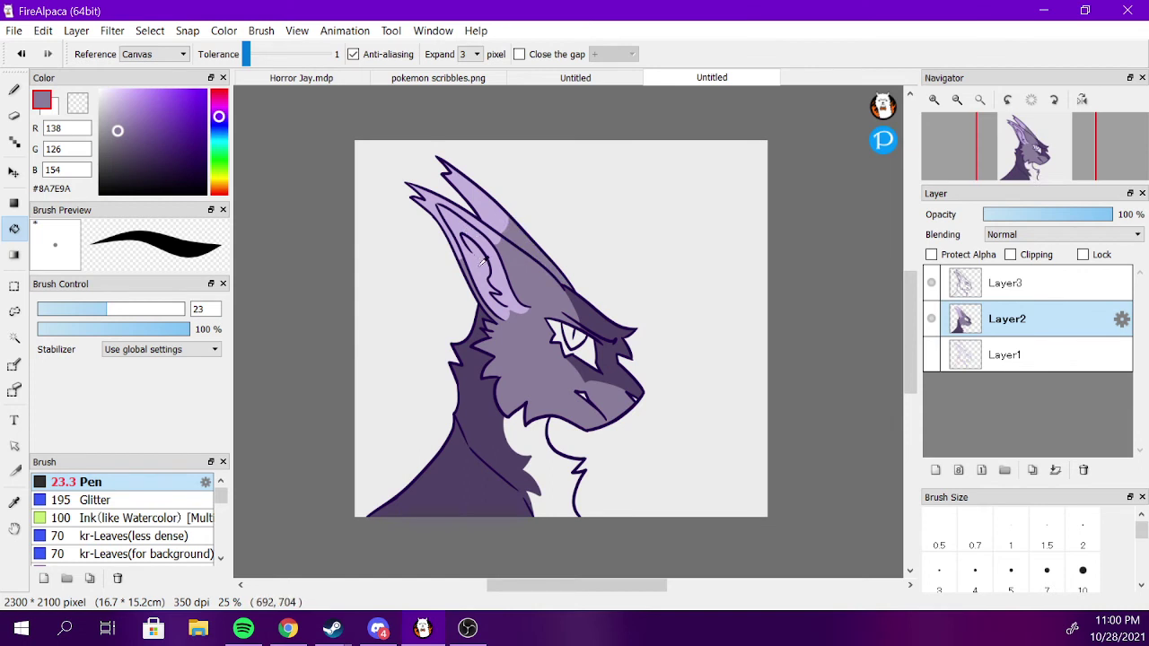
Refill the light areas of both ears and fill the throat with pale purple #D4C9E4, undoing a mistaken fill of the neck.
click(110, 100)
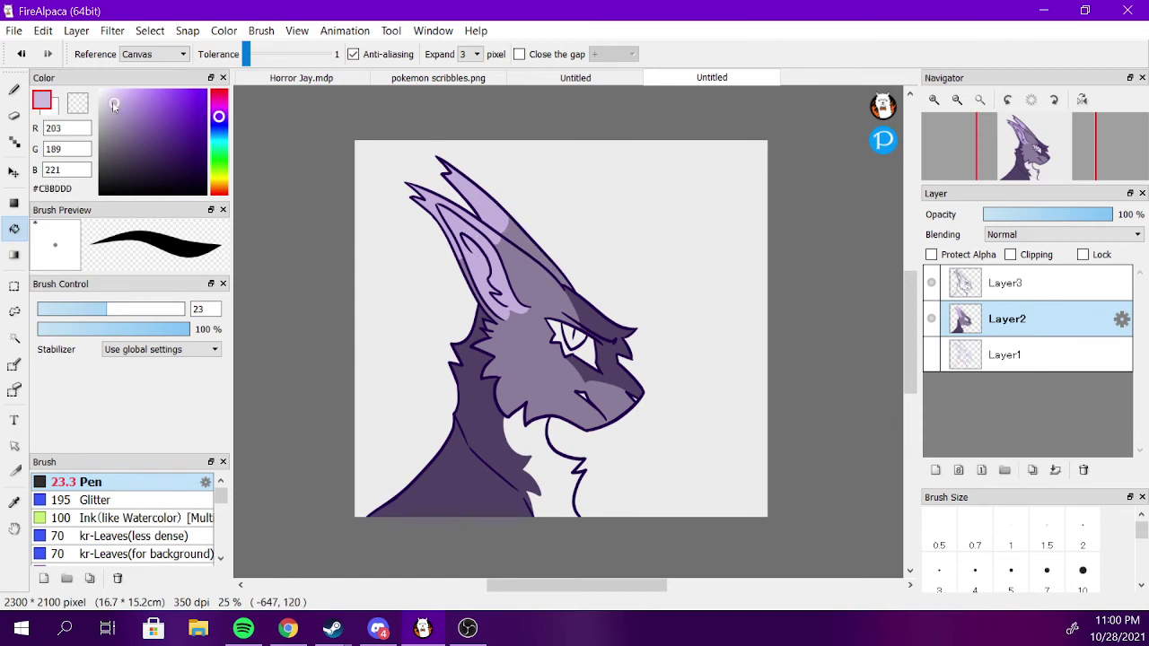
click(489, 273)
click(496, 234)
click(534, 482)
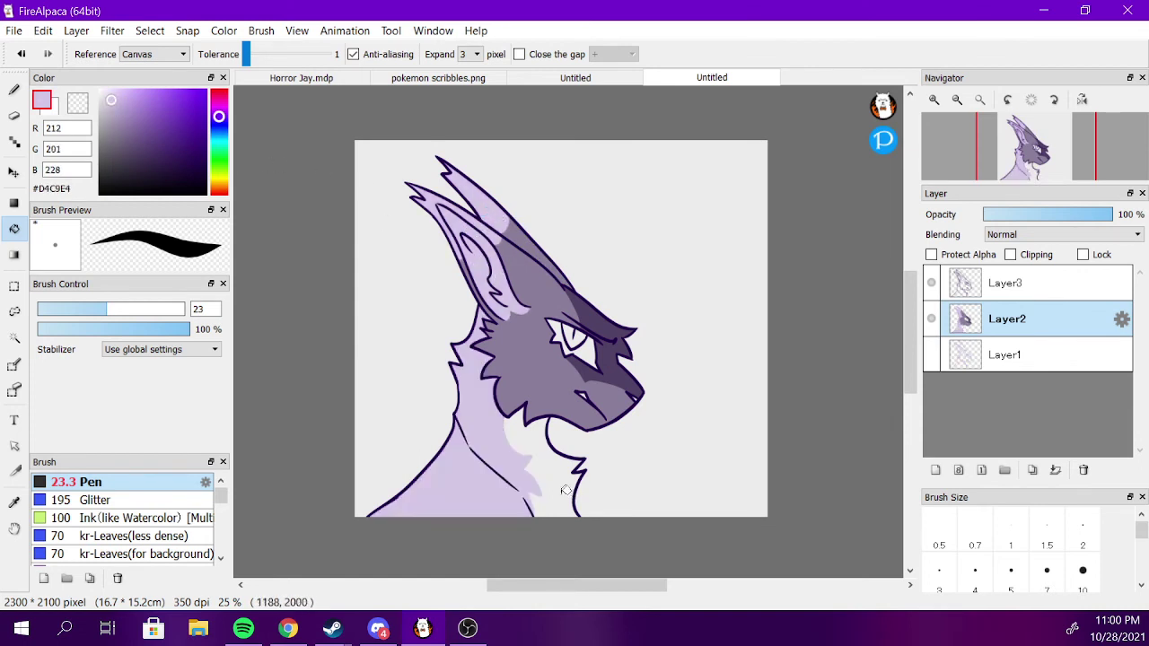
key(ctrl+z)
click(564, 496)
Paint small dark purple #504164 spots on the cheek between the ear base and the mouth, undoing and redrawing the unsatisfactory ones.
click(14, 90)
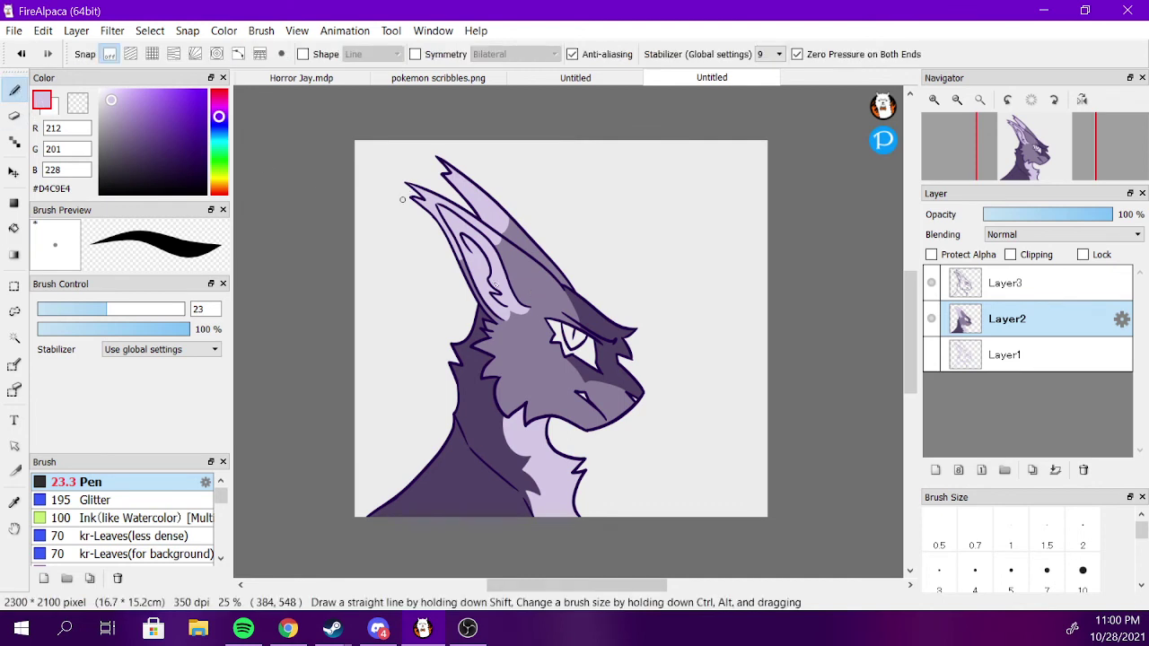
right_click(618, 370)
drag(529, 344, 531, 355)
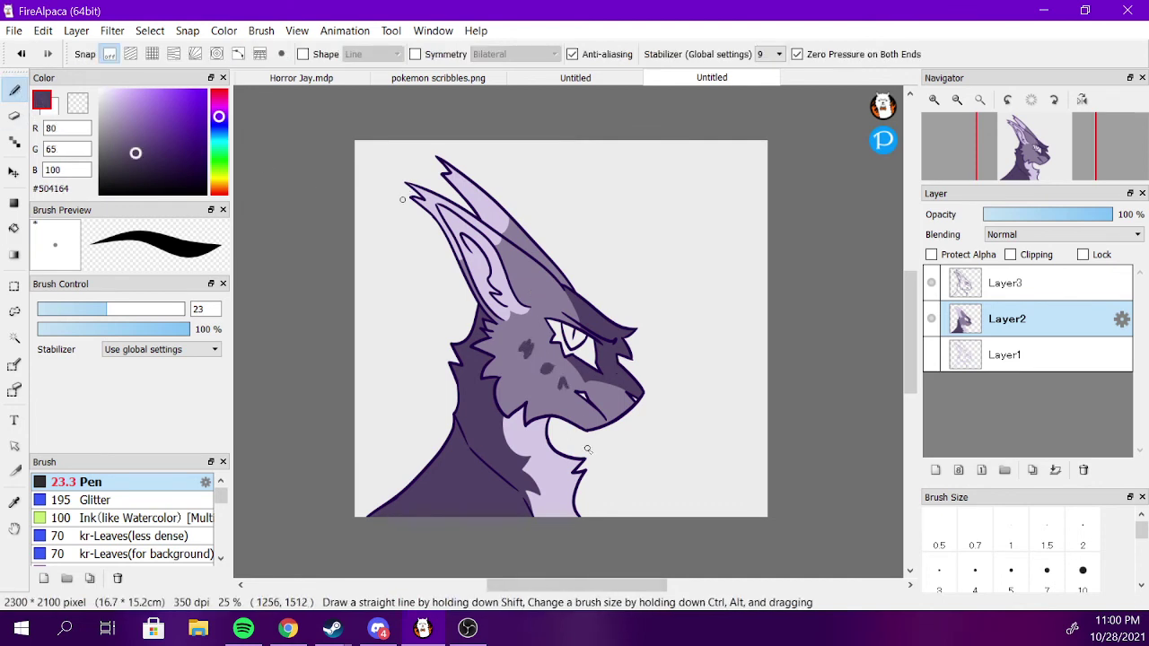
key(ctrl+z)
key(ctrl+z)
drag(565, 380, 560, 389)
key(ctrl+z)
Add a new layer directly above Layer1 and paint the whole eye in blue #738BD3.
click(1004, 354)
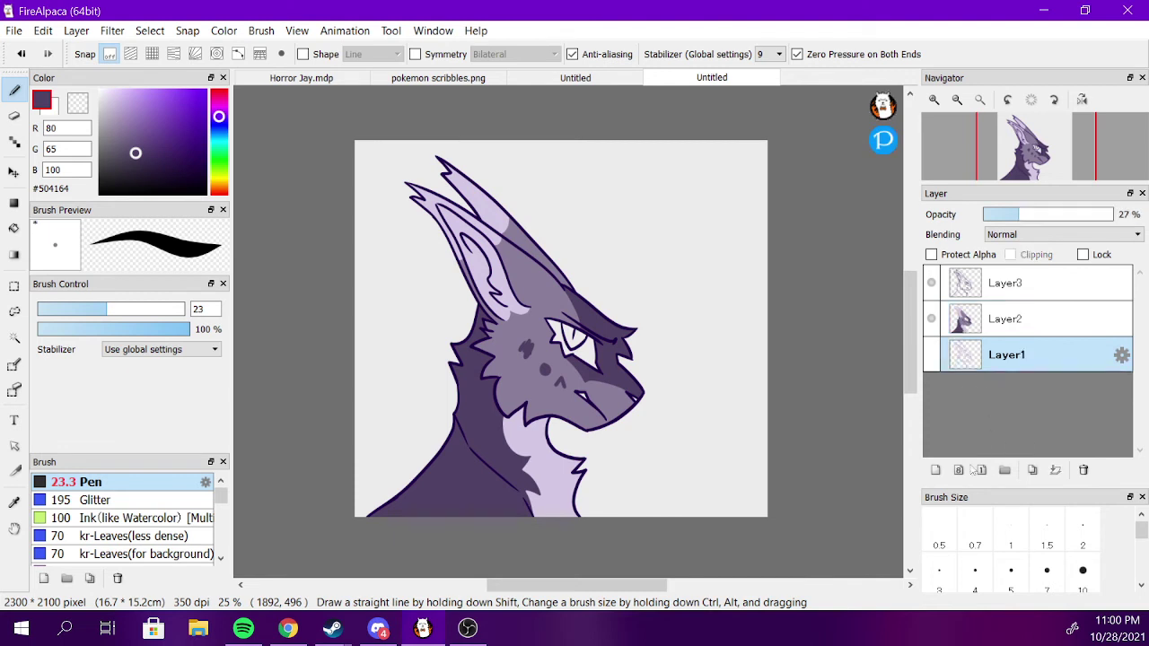
click(935, 469)
drag(135, 128, 100, 91)
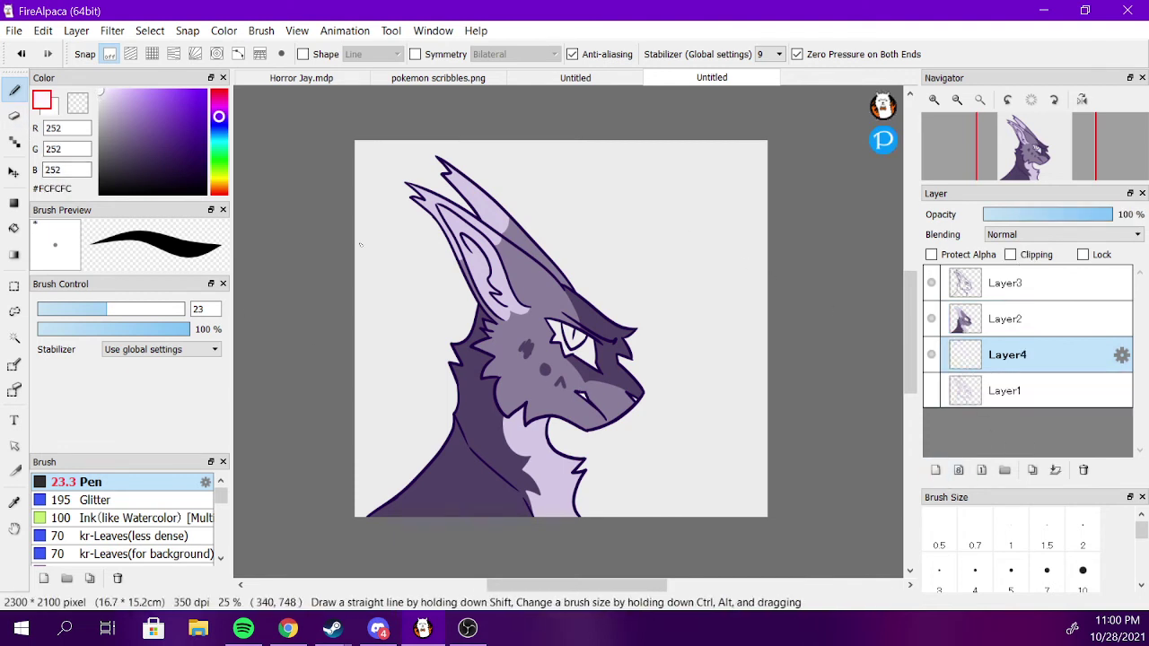
click(193, 129)
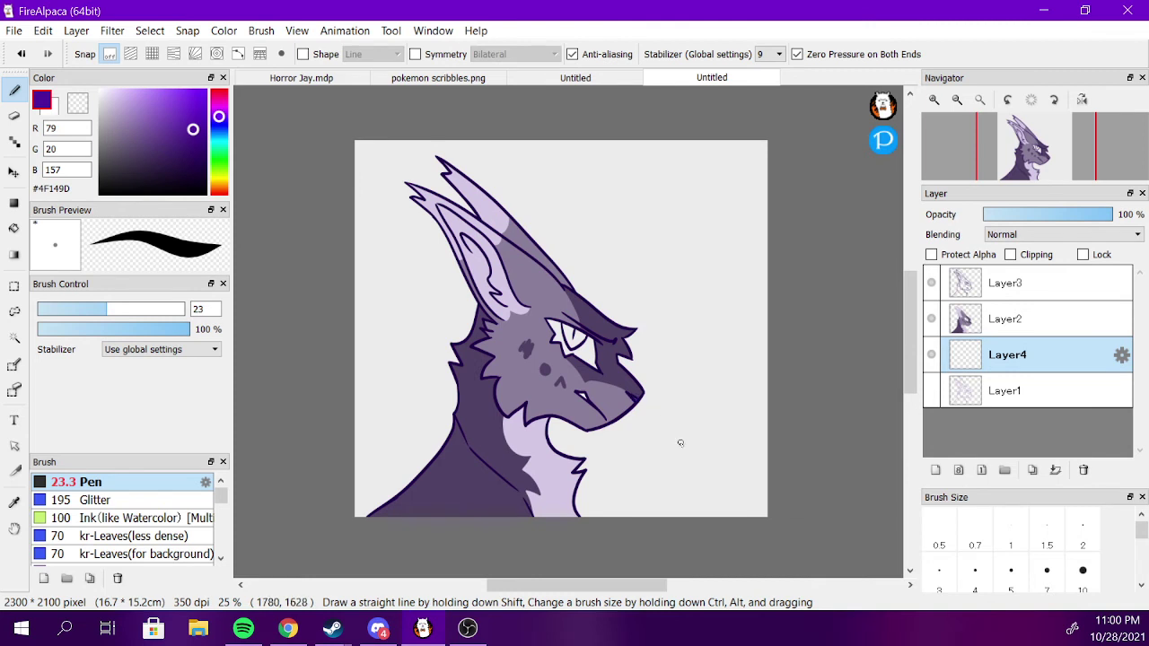
click(219, 130)
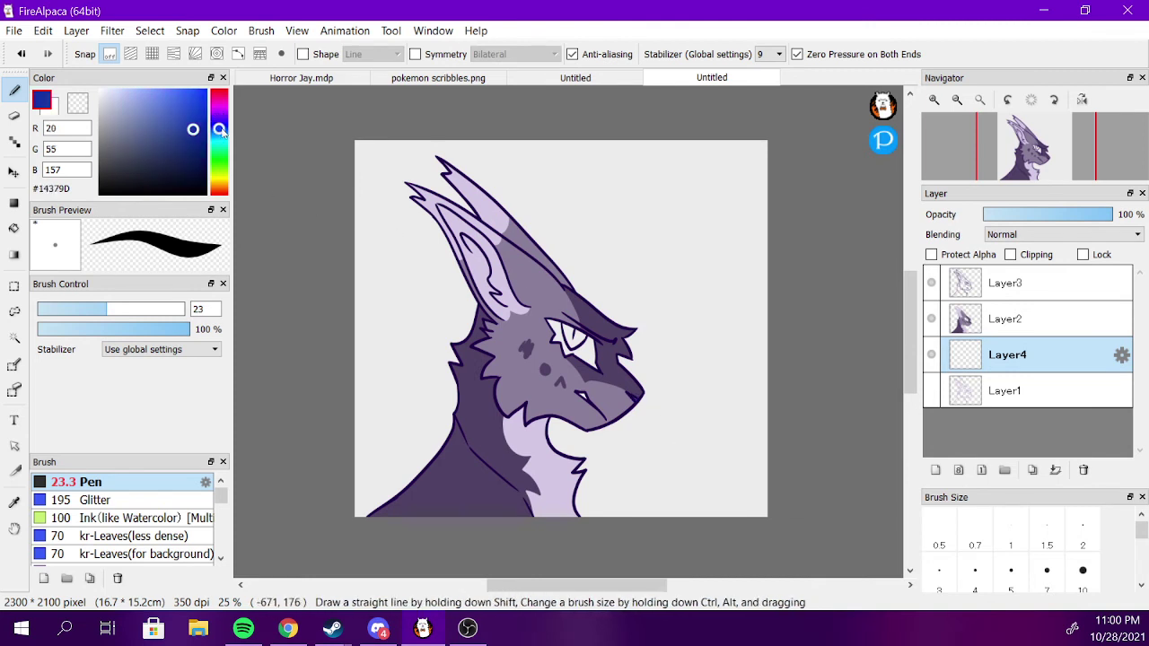
click(147, 108)
mouse_move(595, 371)
mouse_down()
mouse_move(545, 309)
mouse_move(603, 349)
mouse_up()
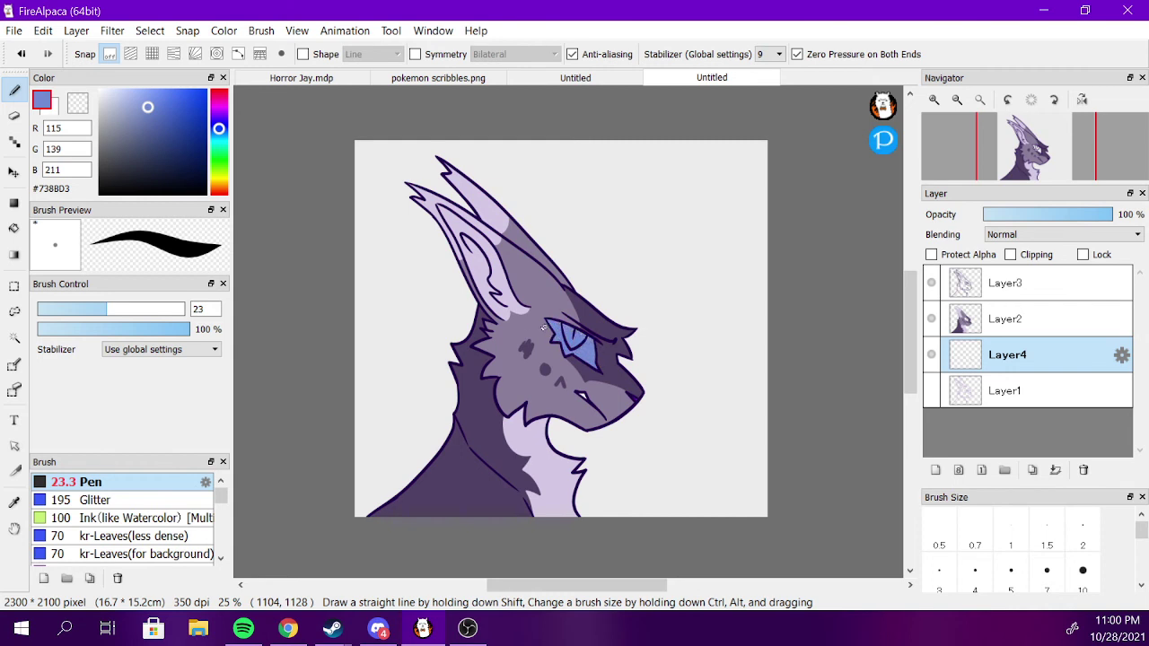
Shade the upper part of the eye with #5065A1 at brush size 52, and highlight its lower edge with pale blue #BFCBF0.
click(153, 130)
drag(123, 312, 151, 309)
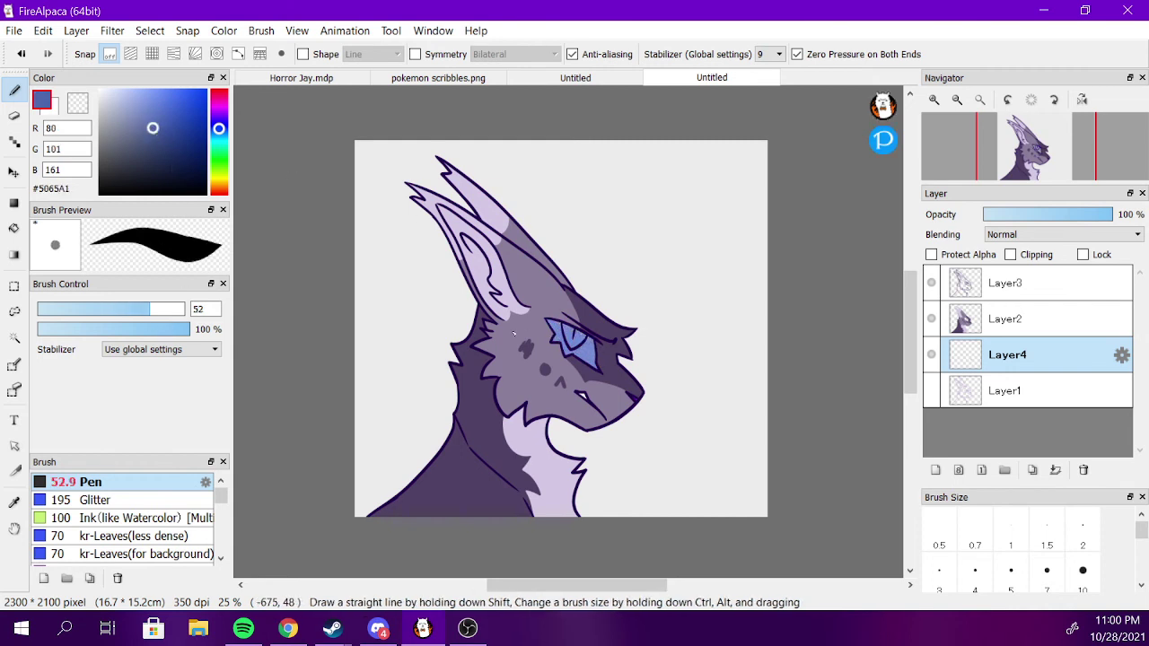
drag(558, 325, 573, 334)
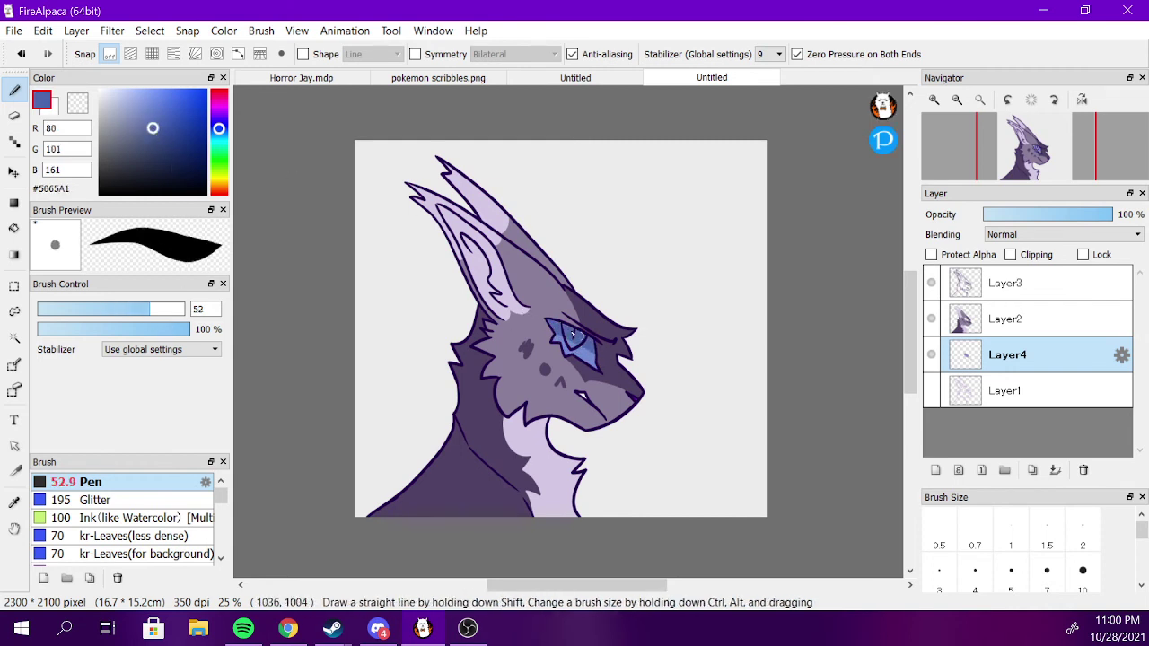
ctrl+click(587, 355)
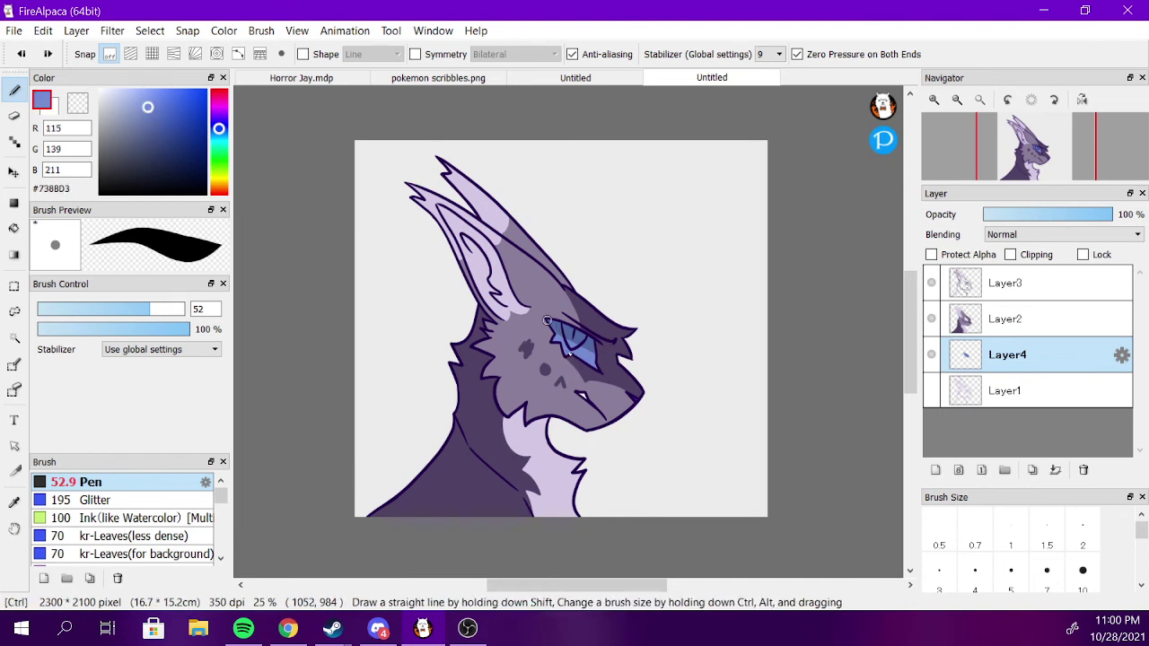
click(119, 95)
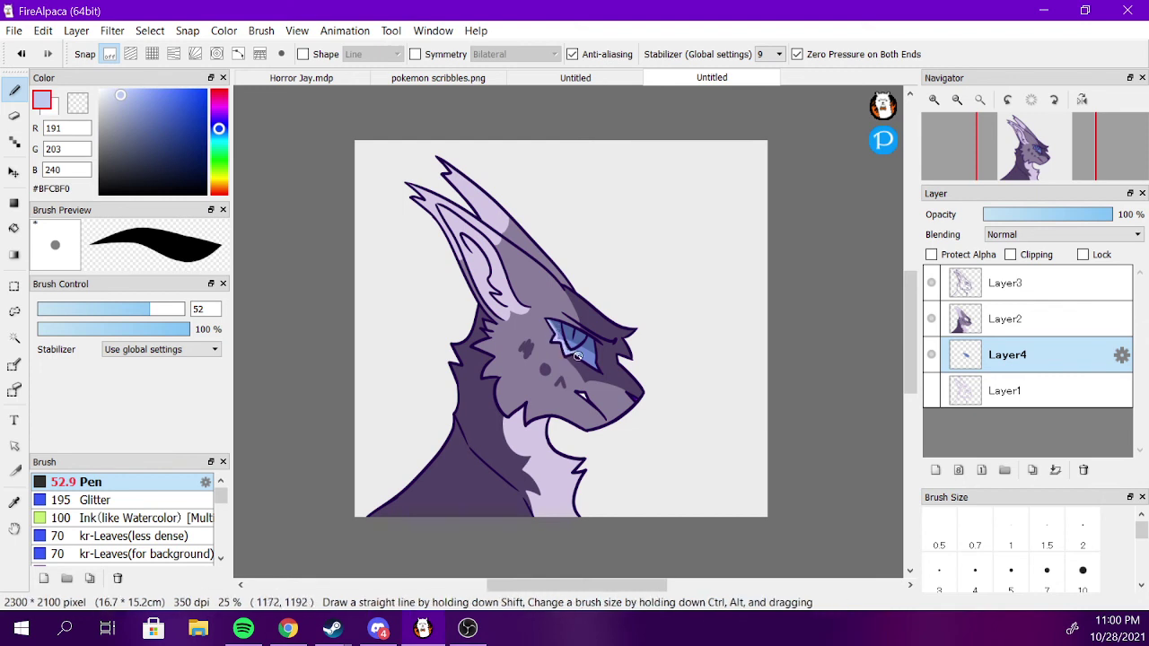
drag(575, 355, 615, 385)
Paint the iris in dark blue #18358A and deepen it with #051E66, undoing the unsatisfactory strokes.
ctrl+click(588, 333)
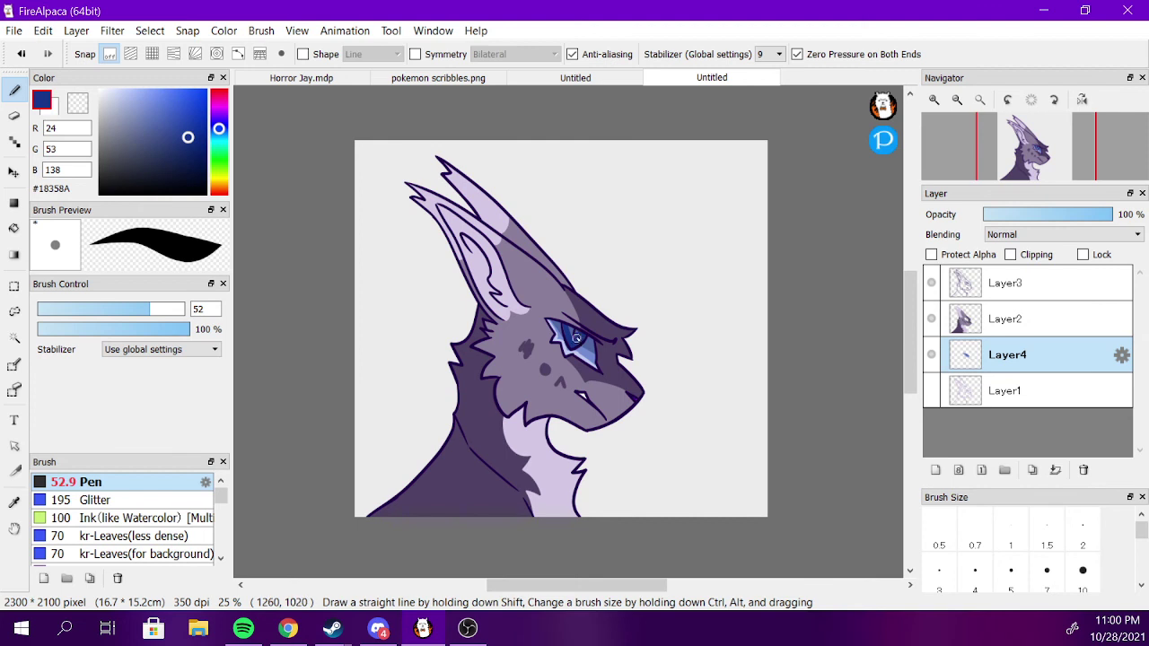
drag(197, 149, 202, 153)
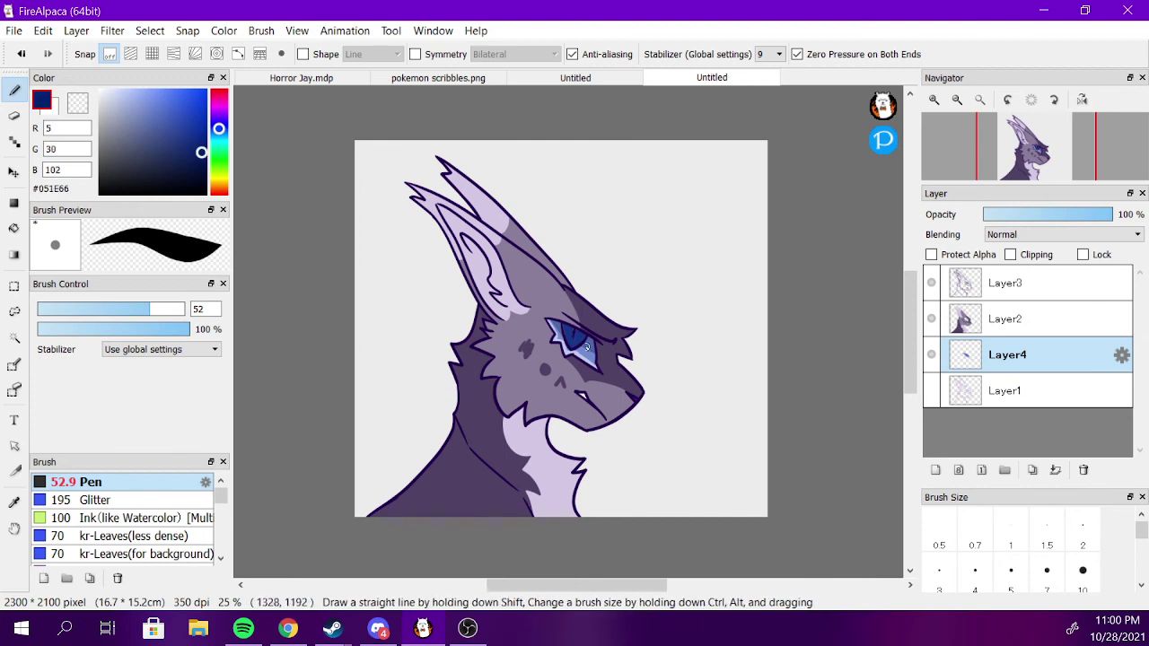
key(ctrl+z)
mouse_move(563, 329)
mouse_down()
mouse_move(582, 336)
mouse_move(576, 316)
mouse_move(573, 341)
mouse_up()
key(ctrl+z)
key(ctrl+z)
key(ctrl+z)
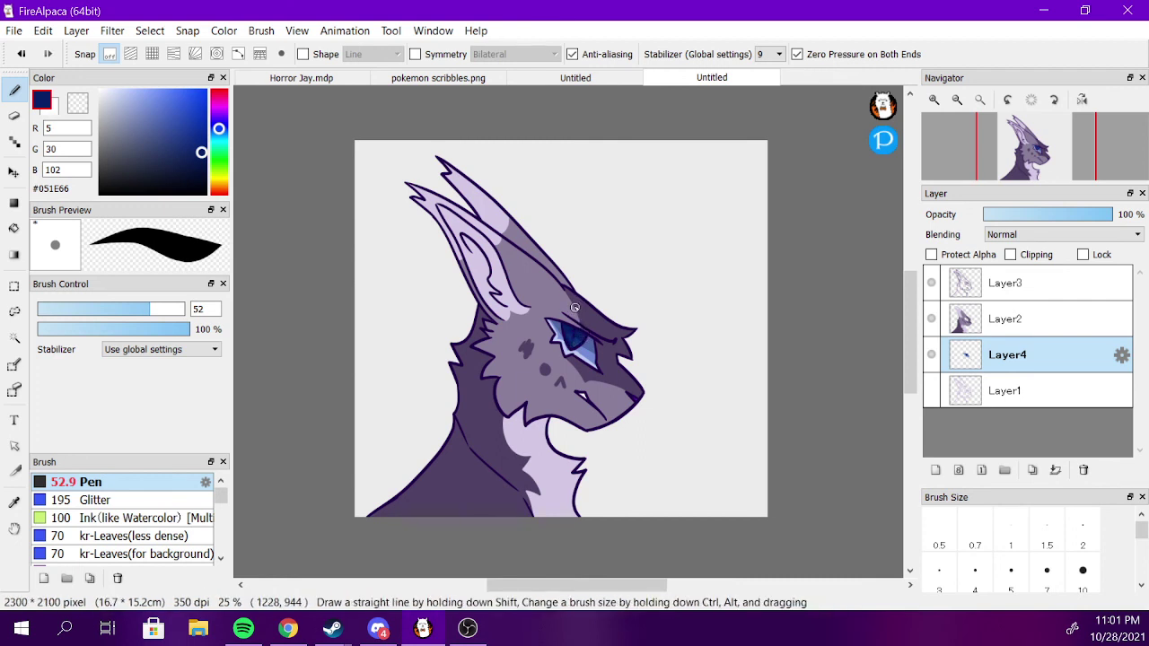
Draw fine streaks inside the iris in blue #3450A2 with a brush size of 12.7, after sampling a lighter blue.
click(136, 90)
click(76, 309)
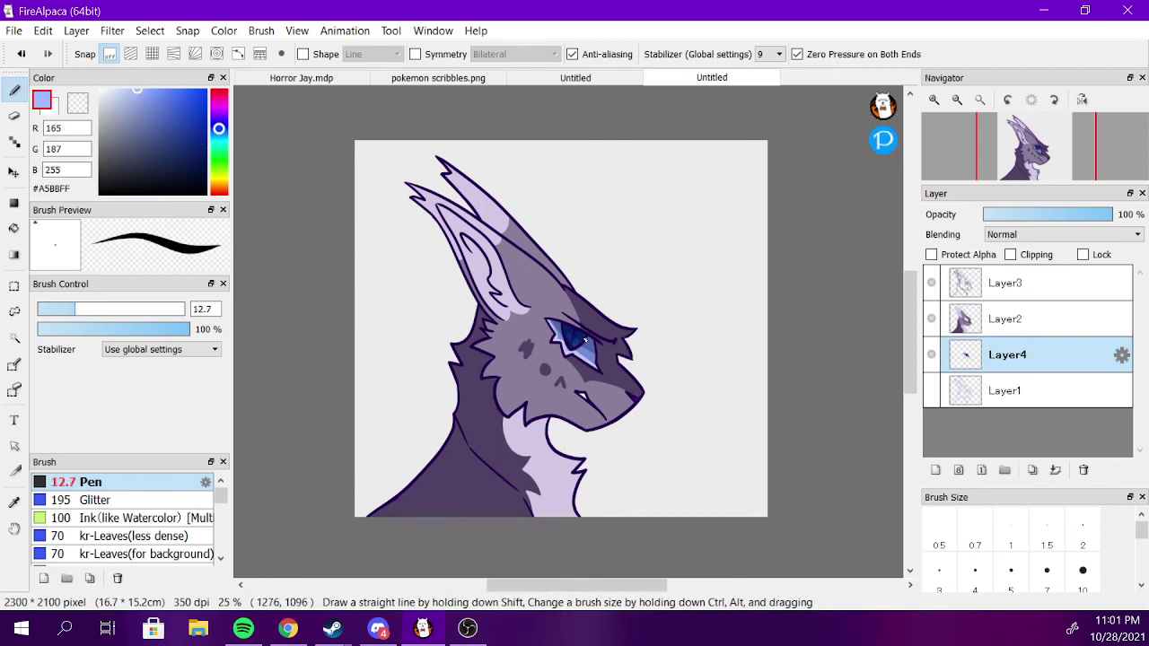
alt+click(557, 349)
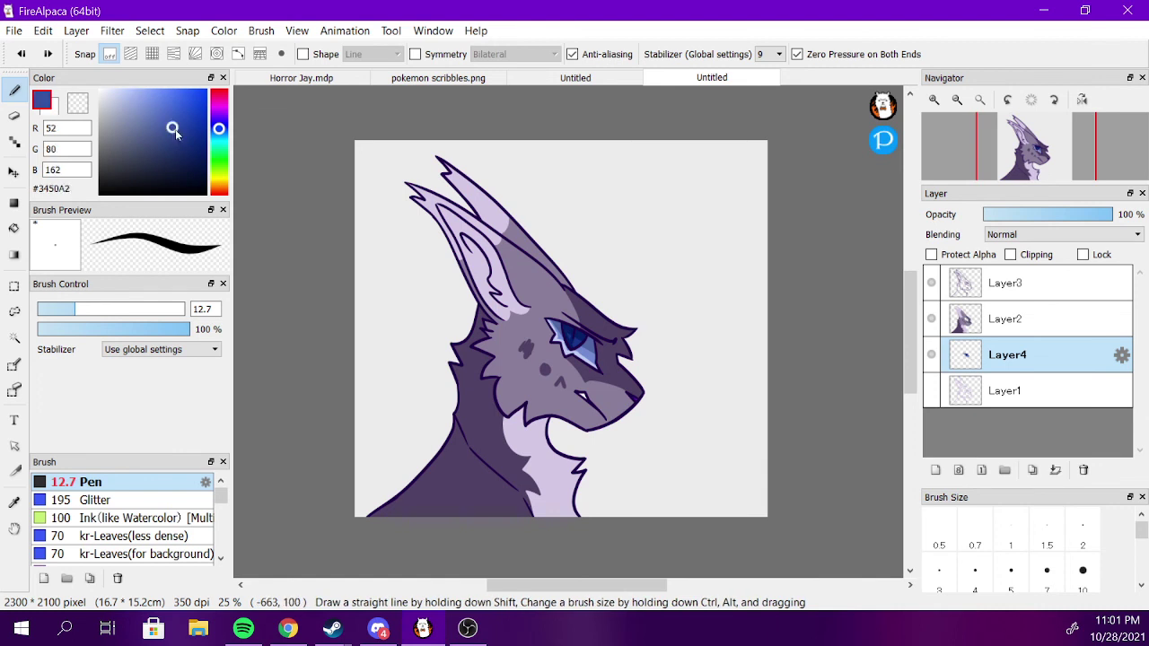
drag(568, 328, 572, 344)
key(ctrl+z)
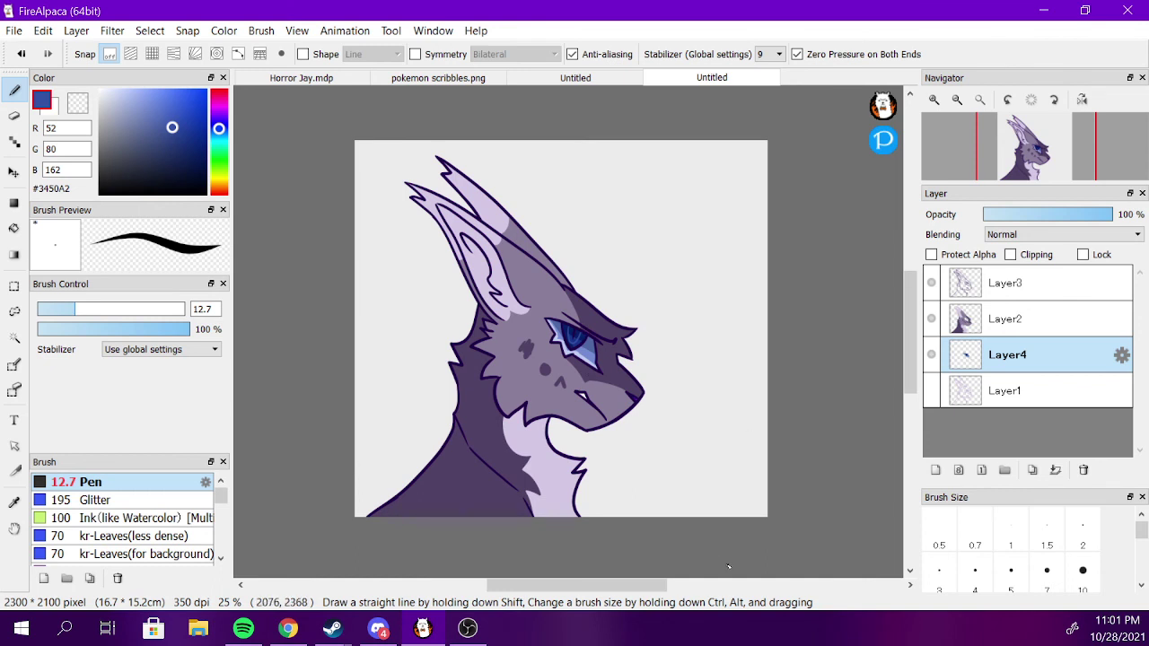
Try a handwritten signature across the shoulder in dark purple #3A187D on a new layer above Layer3, and undo it.
click(1005, 282)
click(935, 470)
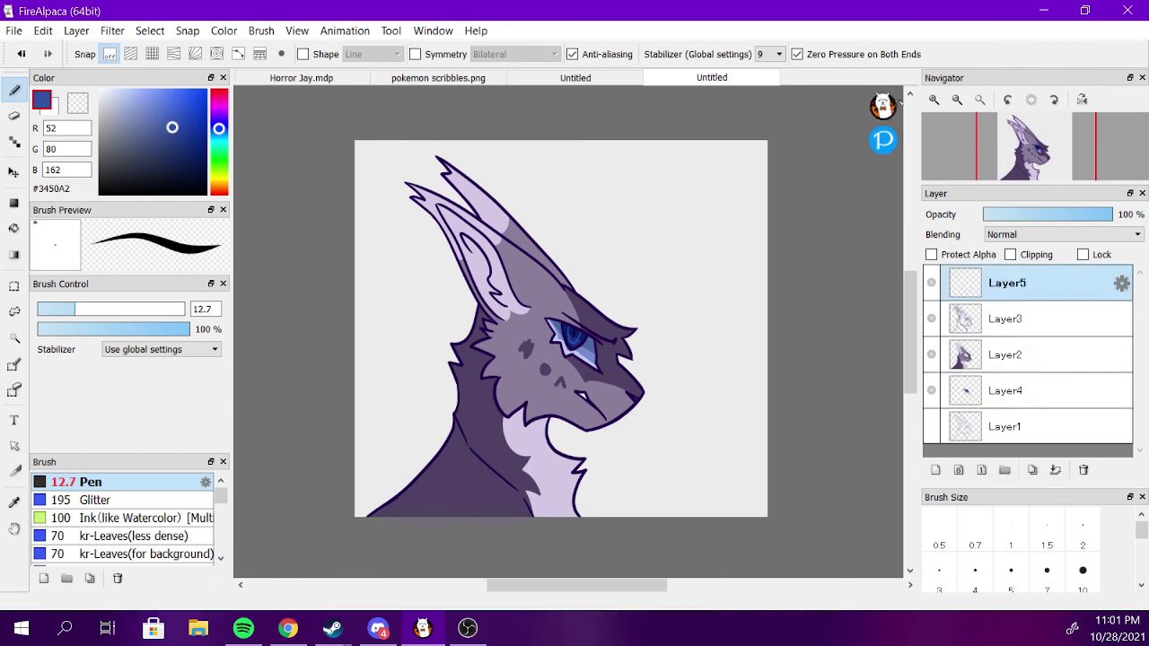
click(219, 117)
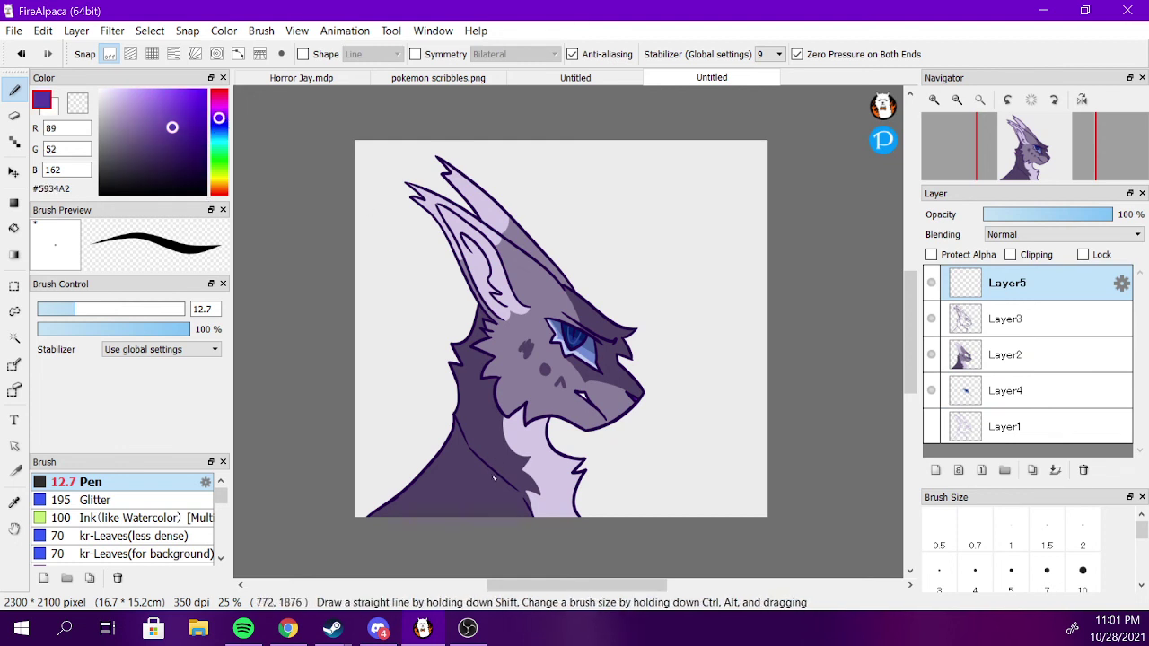
click(187, 143)
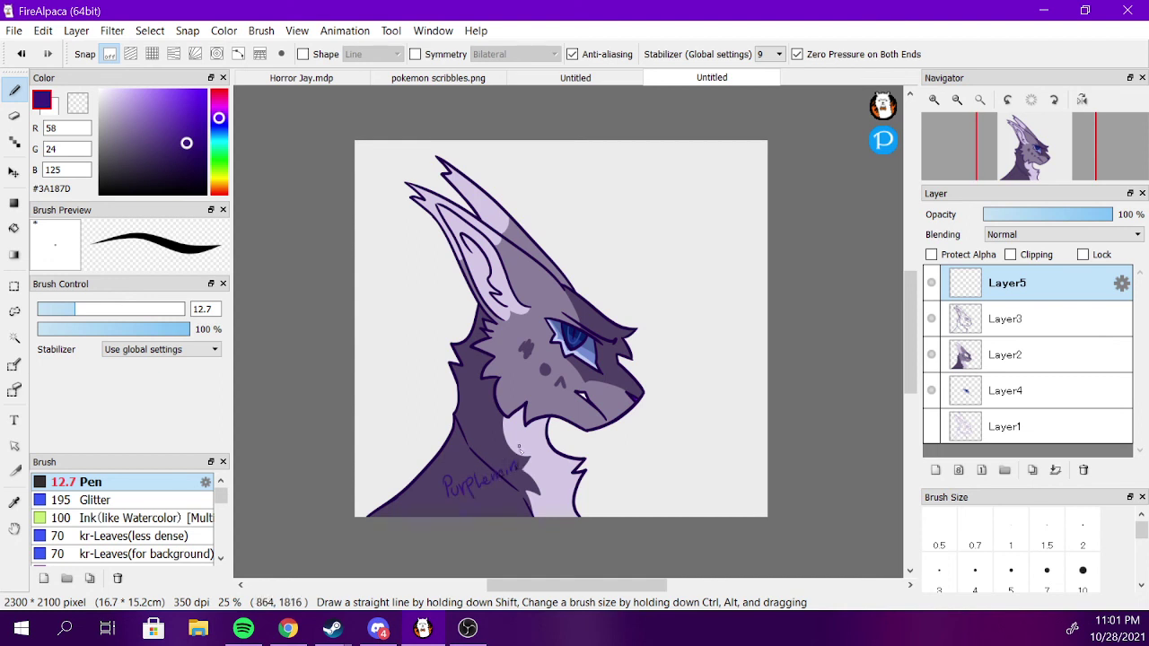
key(ctrl+z)
key(ctrl+z)
key(ctrl+z)
key(ctrl+z)
key(ctrl+z)
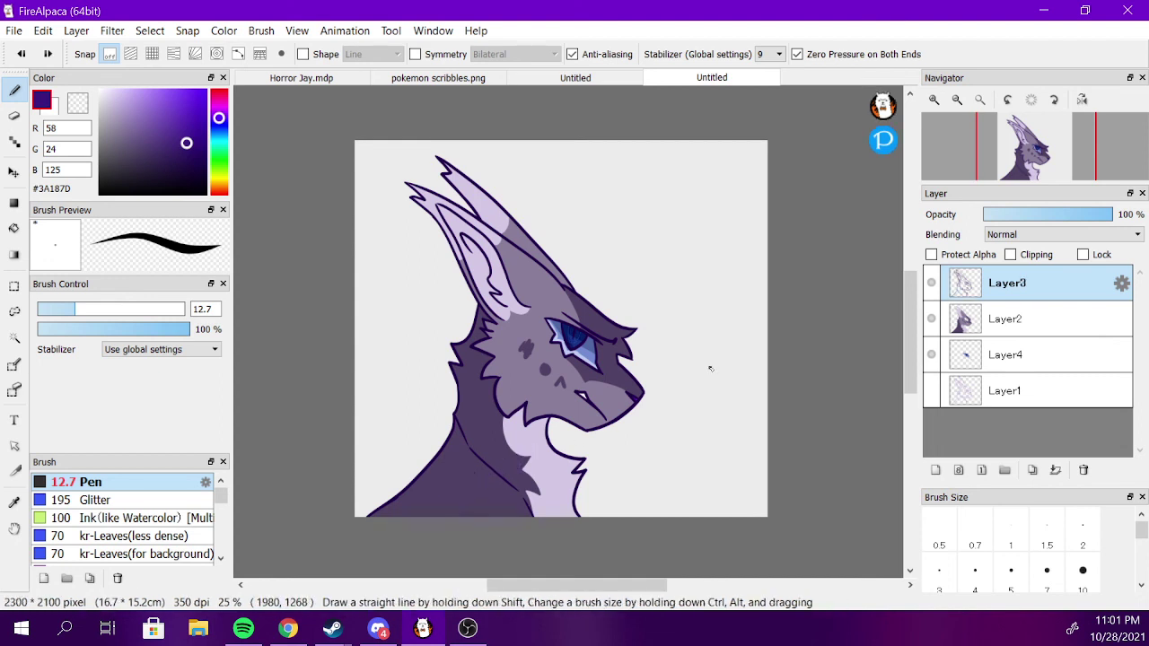
Add a new layer above Layer3 and handwrite a two-line signature in dark purple #3A187D below the muzzle, beside the throat.
click(935, 470)
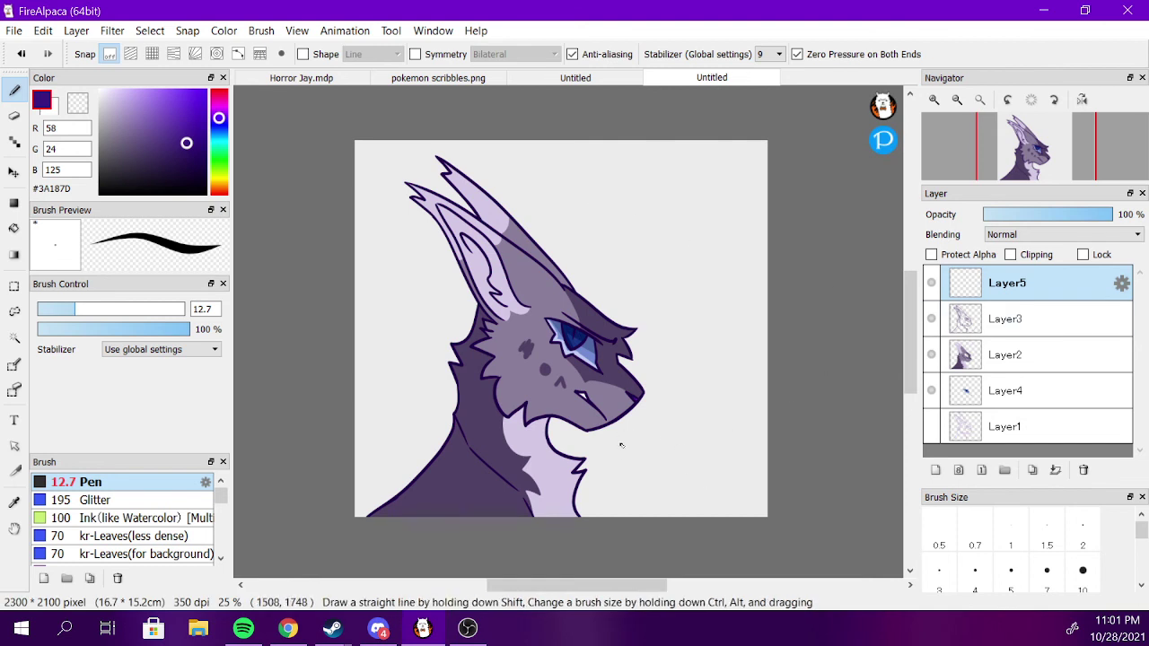
mouse_move(619, 442)
mouse_down()
mouse_move(654, 448)
mouse_move(705, 434)
mouse_up()
drag(710, 420, 712, 440)
drag(644, 473, 692, 472)
click(697, 431)
Frame the signature with a slanted four-sided box and set the signature layer's opacity to 37%.
drag(609, 434, 623, 490)
drag(623, 494, 761, 453)
drag(715, 398, 731, 473)
drag(608, 430, 712, 398)
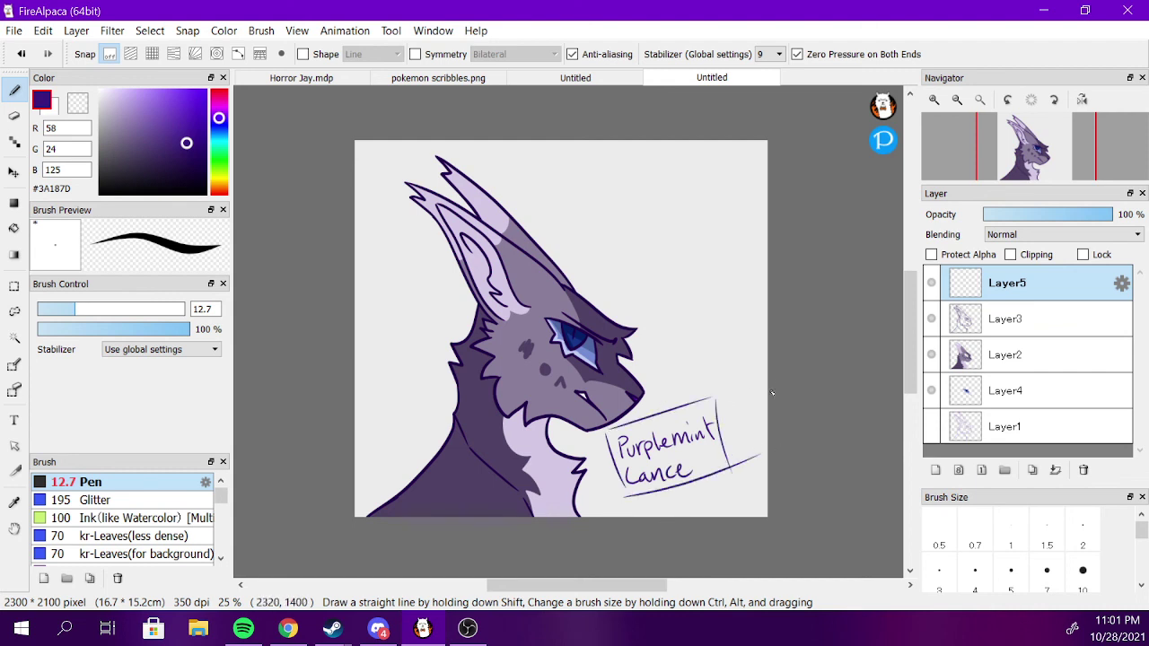
click(1031, 214)
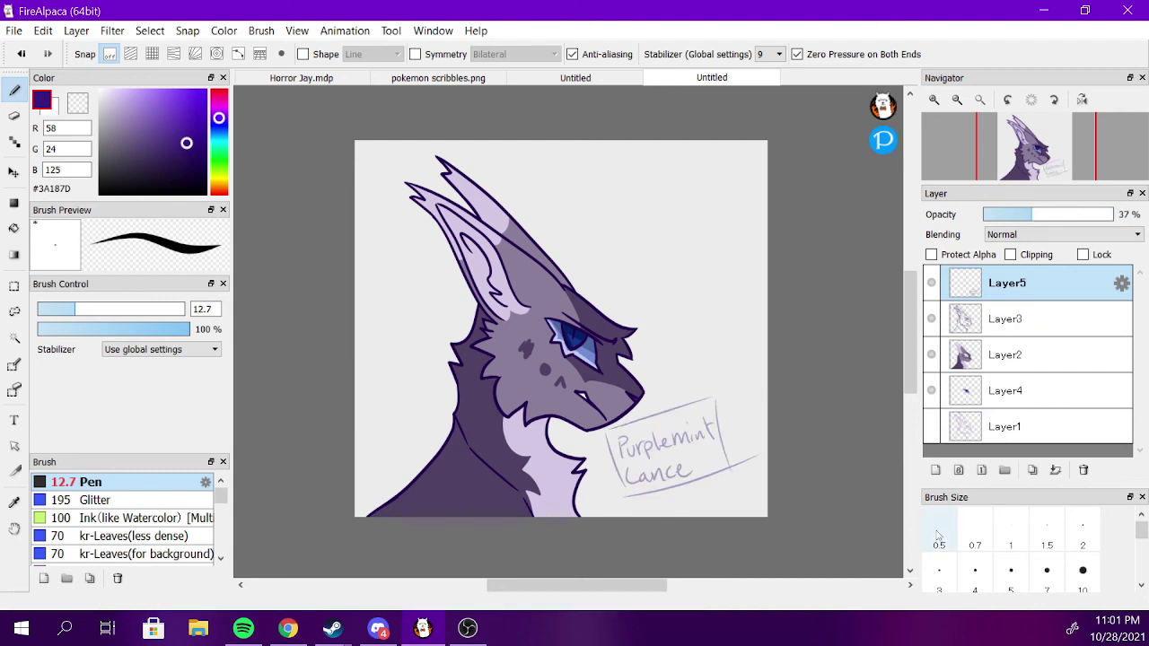